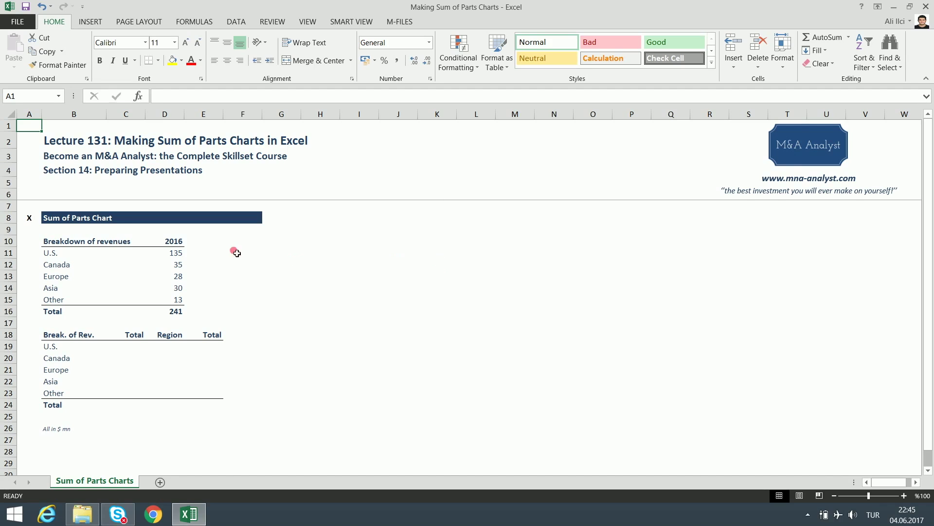
Review the 2016 revenue breakdown rows and the SUM total formula in D16.
{"action": "left_click", "coordinate": [129, 245]}
{"action": "left_click", "coordinate": [170, 242]}
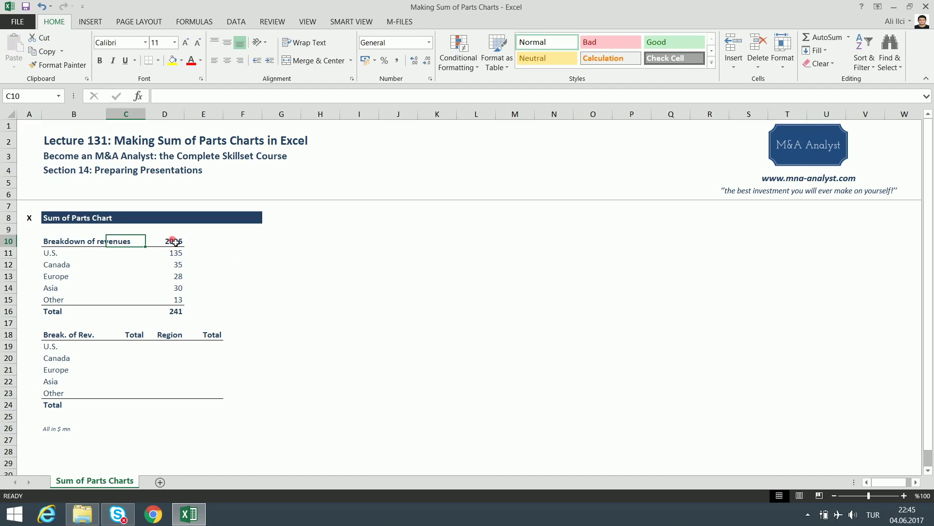
{"action": "left_click_drag", "start_coordinate": [58, 253], "coordinate": [203, 285]}
{"action": "left_click", "coordinate": [242, 250]}
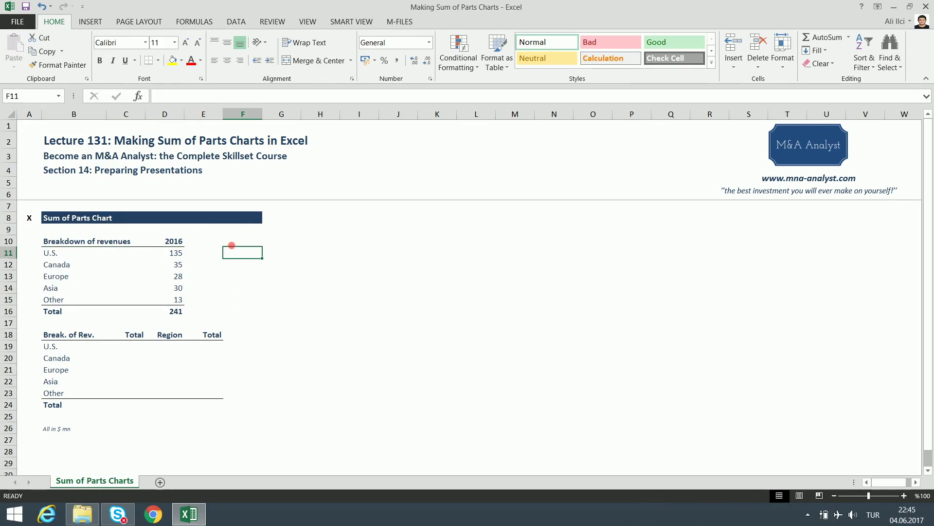
{"action": "left_click_drag", "start_coordinate": [53, 244], "coordinate": [184, 310]}
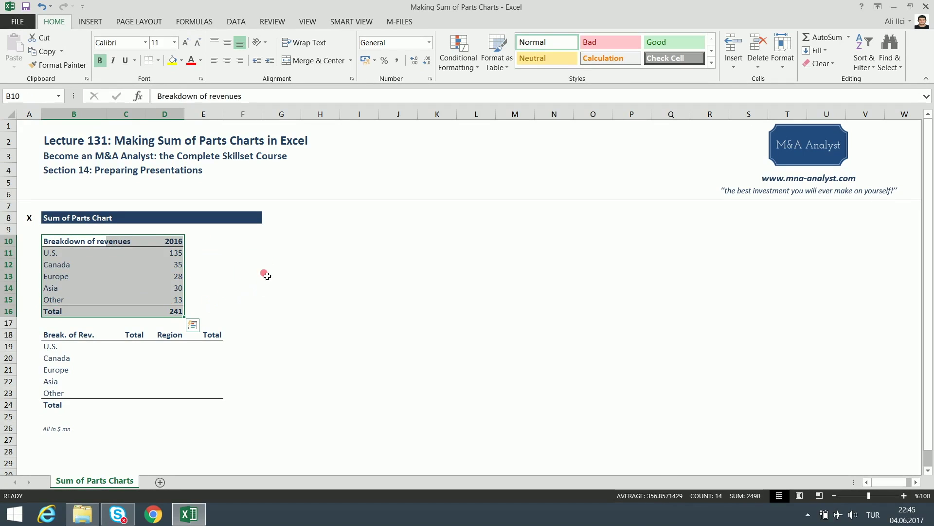
{"action": "left_click", "coordinate": [251, 243]}
{"action": "left_click_drag", "start_coordinate": [79, 242], "coordinate": [166, 246]}
{"action": "left_click", "coordinate": [166, 244]}
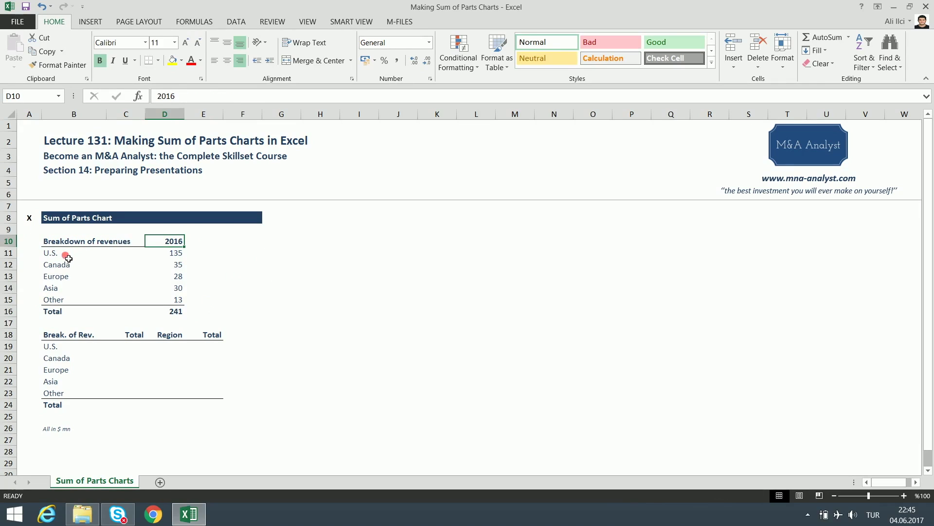
{"action": "left_click_drag", "start_coordinate": [57, 253], "coordinate": [160, 255]}
{"action": "left_click_drag", "start_coordinate": [90, 267], "coordinate": [177, 275]}
{"action": "left_click_drag", "start_coordinate": [73, 288], "coordinate": [183, 288]}
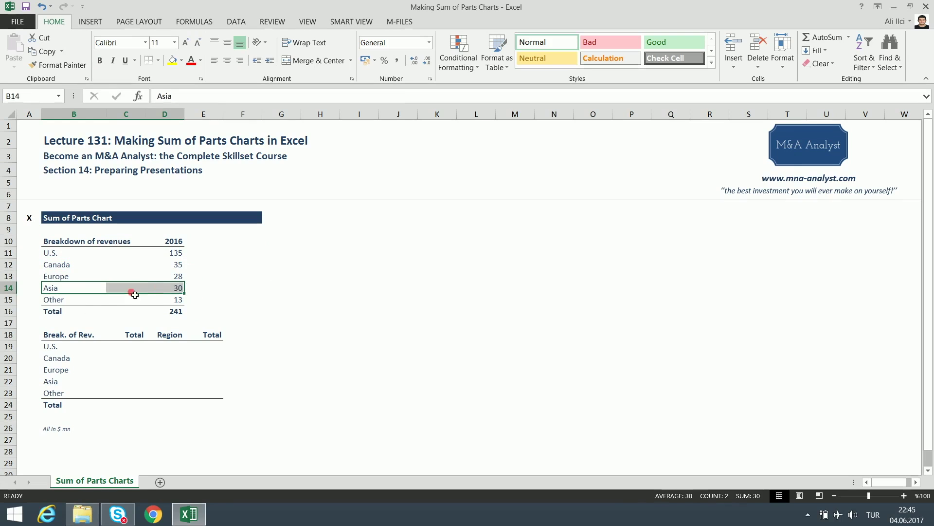
{"action": "left_click_drag", "start_coordinate": [73, 299], "coordinate": [186, 302]}
{"action": "left_click", "coordinate": [181, 314]}
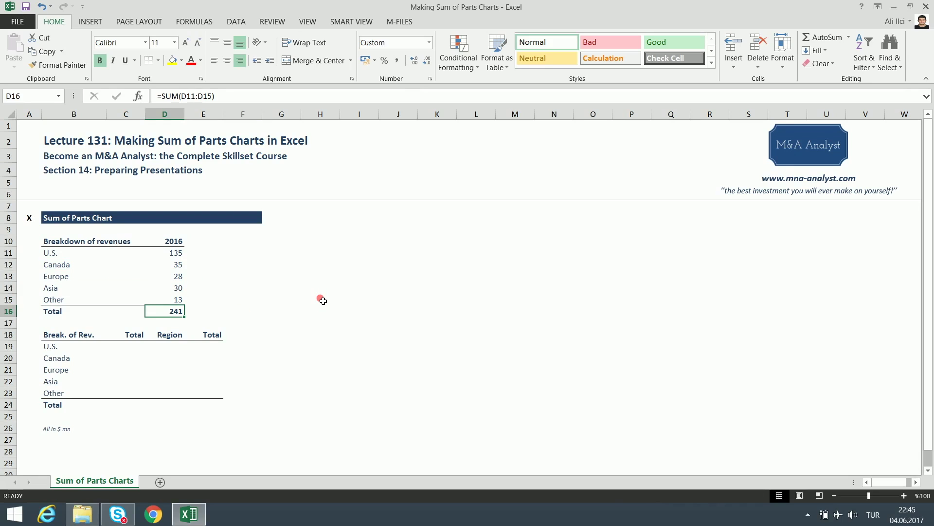
{"action": "key", "text": "F2"}
{"action": "key", "text": "Escape"}
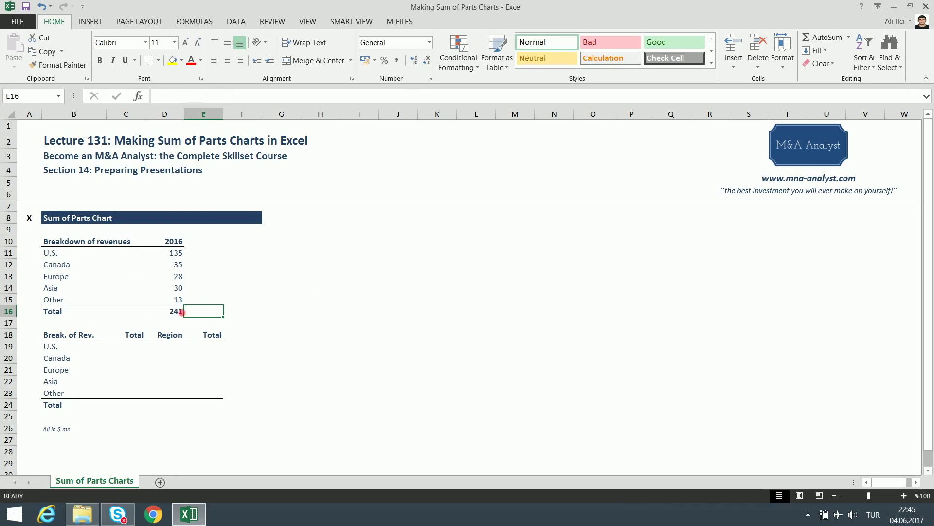
{"action": "left_click", "coordinate": [56, 438]}
{"action": "key", "text": "Up"}
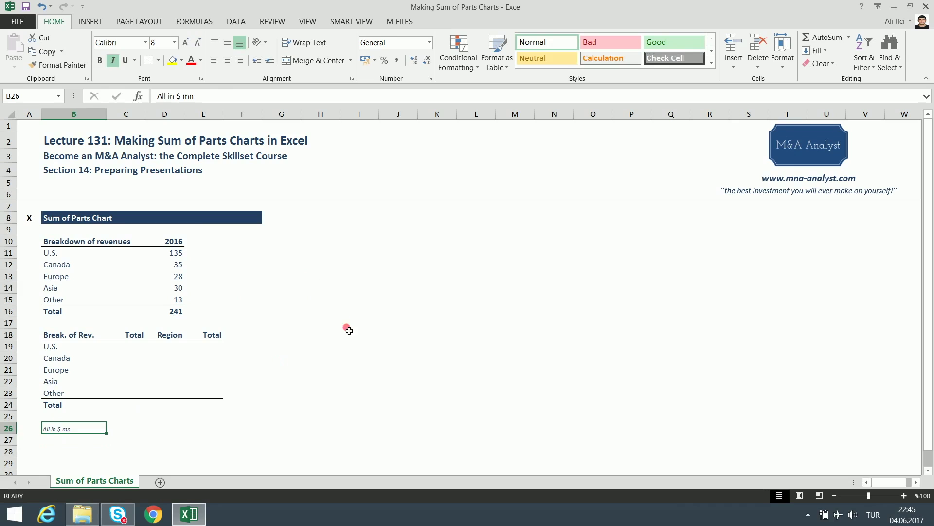
{"action": "key", "text": "ctrl+Home"}
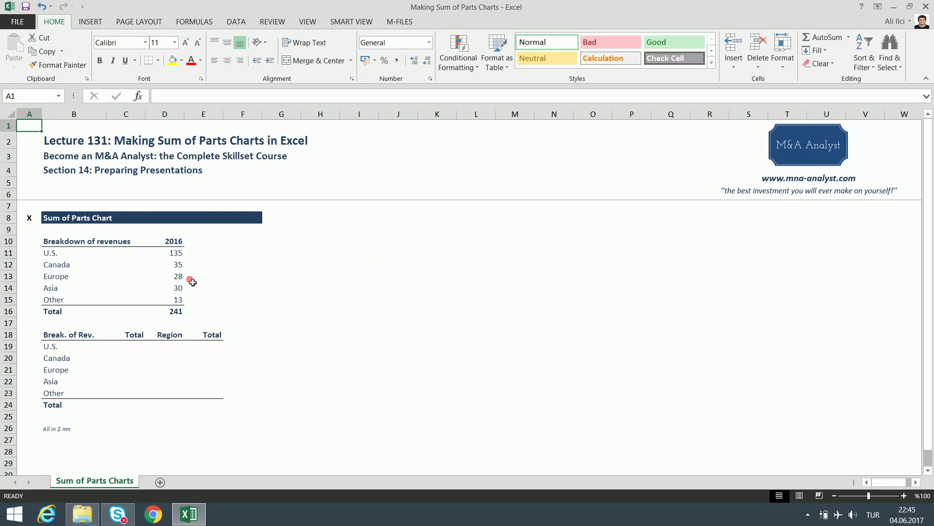
Inspect the empty Break. of Rev. helper table's region names, Total and Region columns.
{"action": "left_click_drag", "start_coordinate": [33, 325], "coordinate": [236, 410]}
{"action": "left_click", "coordinate": [292, 265]}
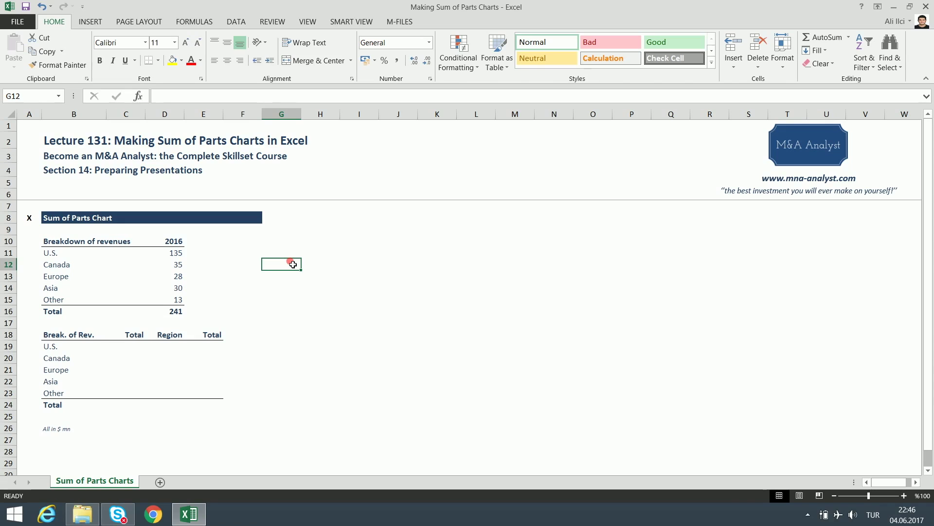
{"action": "left_click_drag", "start_coordinate": [72, 241], "coordinate": [167, 312]}
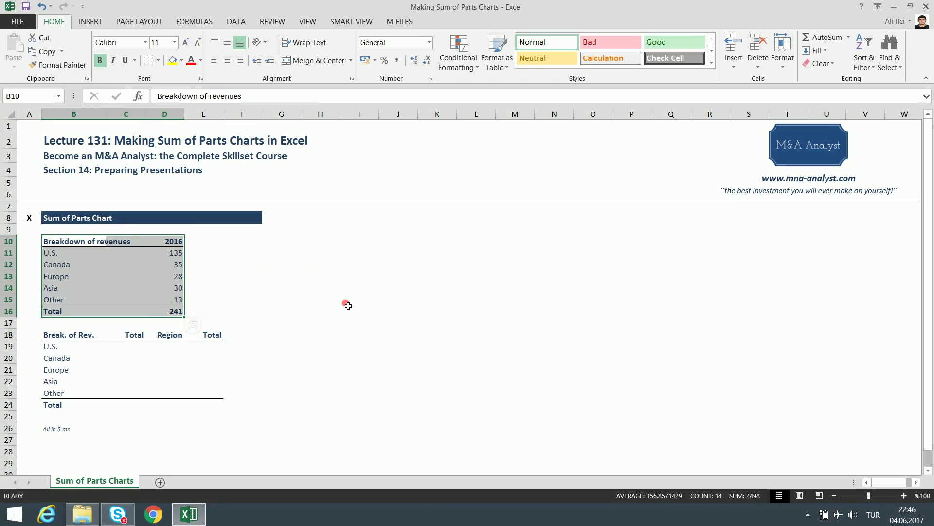
{"action": "left_click_drag", "start_coordinate": [32, 323], "coordinate": [248, 411]}
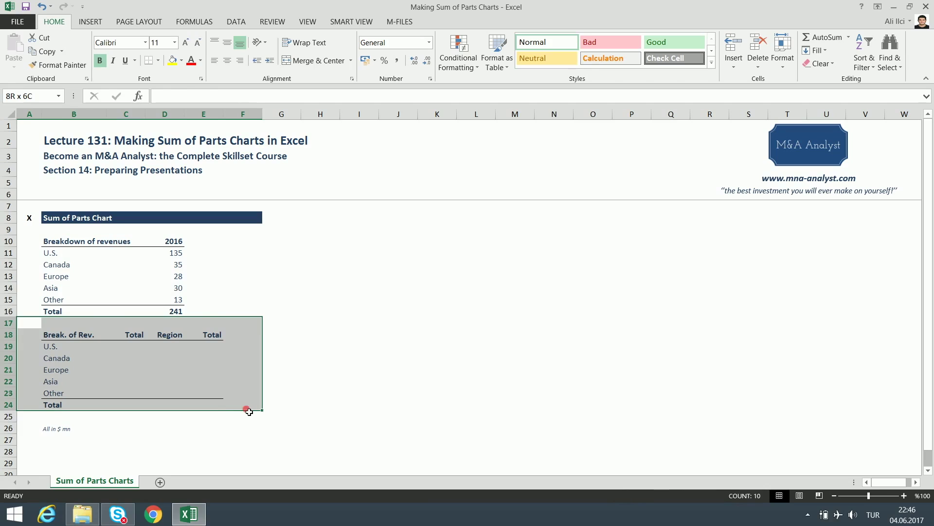
{"action": "left_click_drag", "start_coordinate": [88, 241], "coordinate": [175, 314]}
{"action": "left_click", "coordinate": [15, 215]}
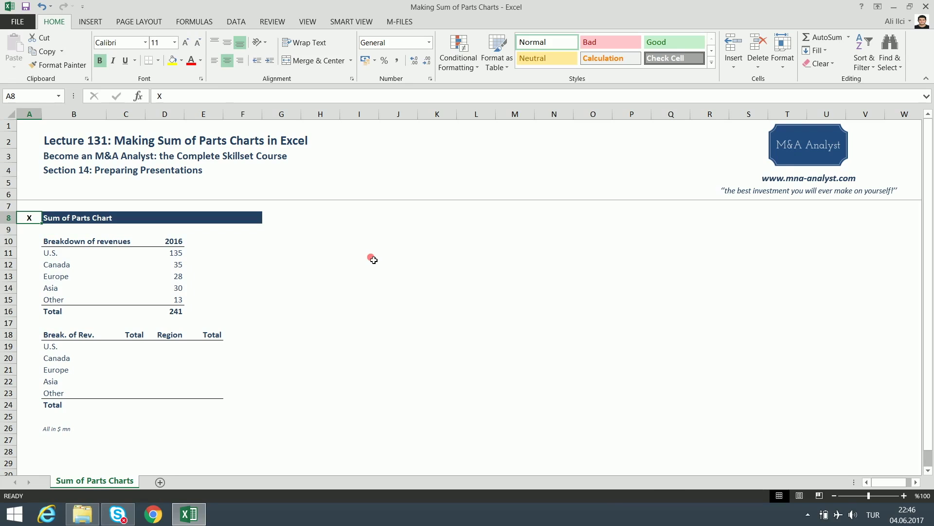
{"action": "mouse_move", "coordinate": [36, 324]}
{"action": "left_mouse_down"}
{"action": "mouse_move", "coordinate": [180, 375]}
{"action": "mouse_move", "coordinate": [239, 423]}
{"action": "mouse_move", "coordinate": [35, 329]}
{"action": "left_mouse_up"}
{"action": "left_click", "coordinate": [553, 263]}
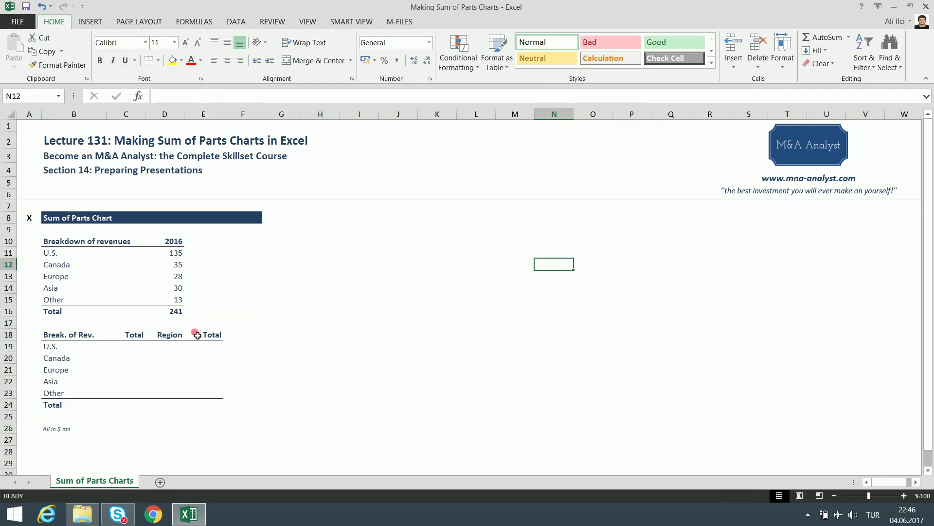
{"action": "left_click", "coordinate": [78, 336]}
{"action": "left_click_drag", "start_coordinate": [73, 347], "coordinate": [78, 393]}
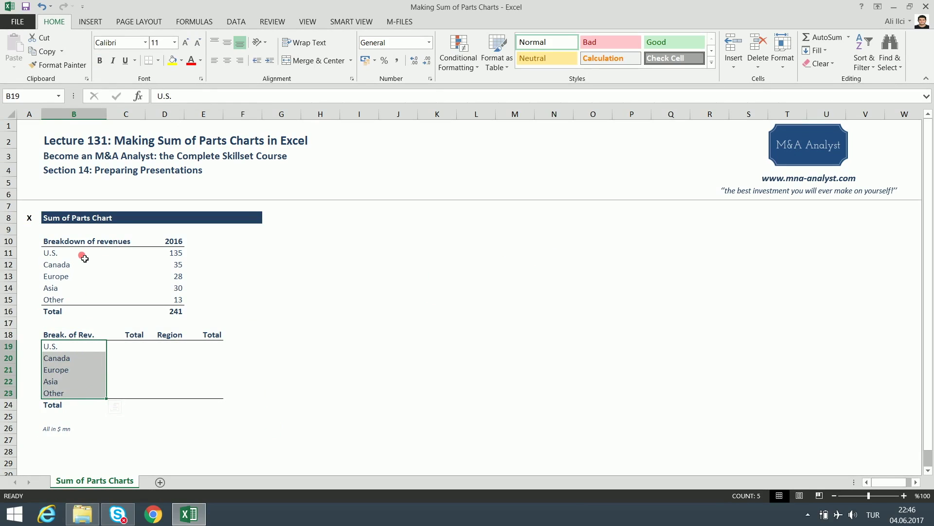
{"action": "left_click_drag", "start_coordinate": [84, 257], "coordinate": [173, 299]}
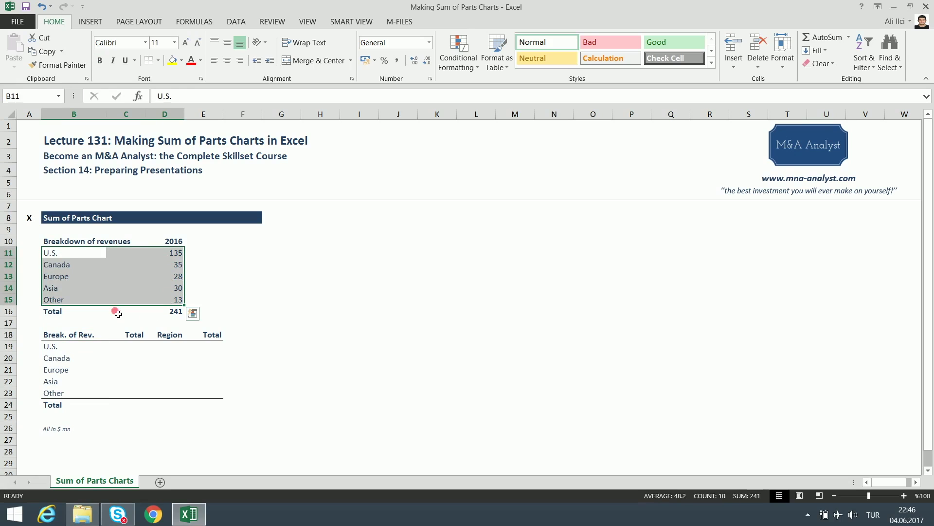
{"action": "left_click", "coordinate": [73, 363]}
{"action": "left_click_drag", "start_coordinate": [135, 334], "coordinate": [138, 394]}
{"action": "left_click_drag", "start_coordinate": [175, 334], "coordinate": [175, 393]}
{"action": "left_click_drag", "start_coordinate": [210, 335], "coordinate": [209, 393]}
{"action": "left_click", "coordinate": [136, 335]}
{"action": "left_click", "coordinate": [210, 335]}
{"action": "left_click", "coordinate": [135, 334]}
{"action": "left_click", "coordinate": [207, 334]}
Fill the U.S. row: starting total 0, Region =D11 (135), running total sum 135.
{"action": "left_click", "coordinate": [145, 348]}
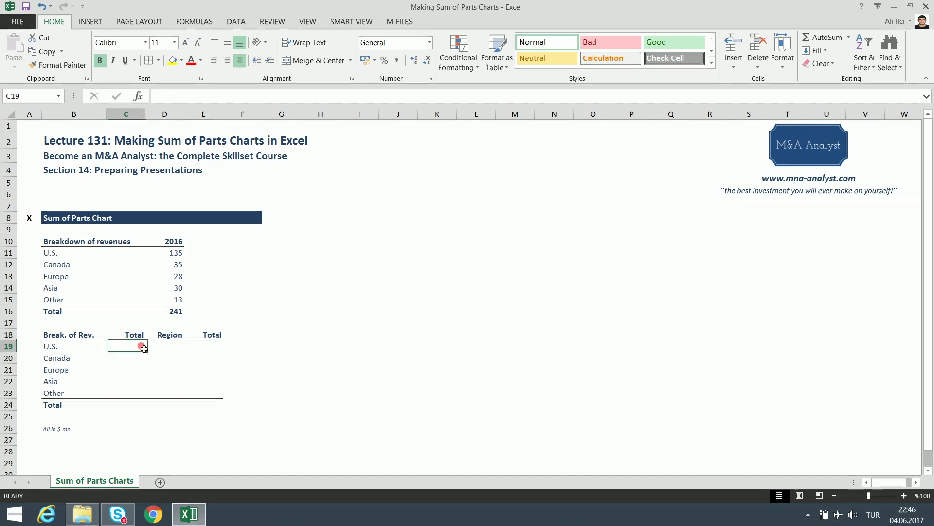
{"action": "left_click_drag", "start_coordinate": [54, 349], "coordinate": [209, 348]}
{"action": "left_click", "coordinate": [123, 348]}
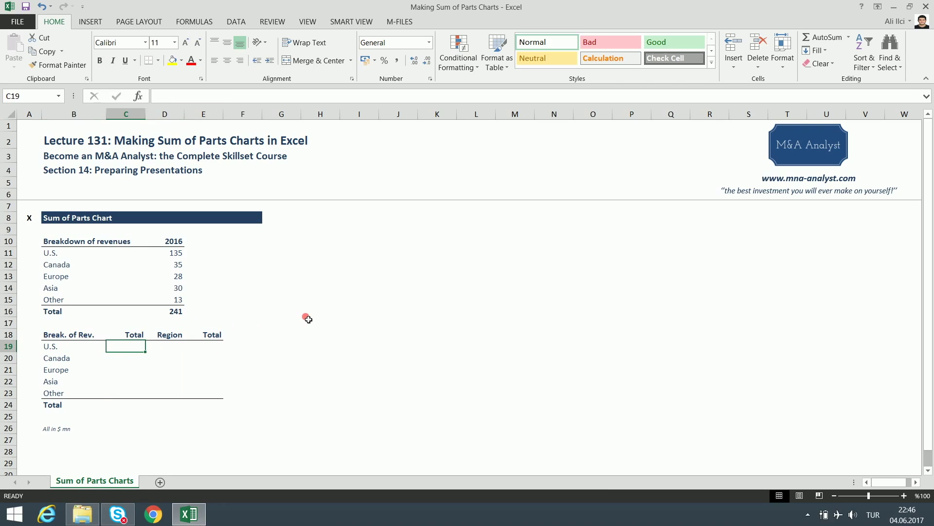
{"action": "type", "text": "0"}
{"action": "key", "text": "Tab"}
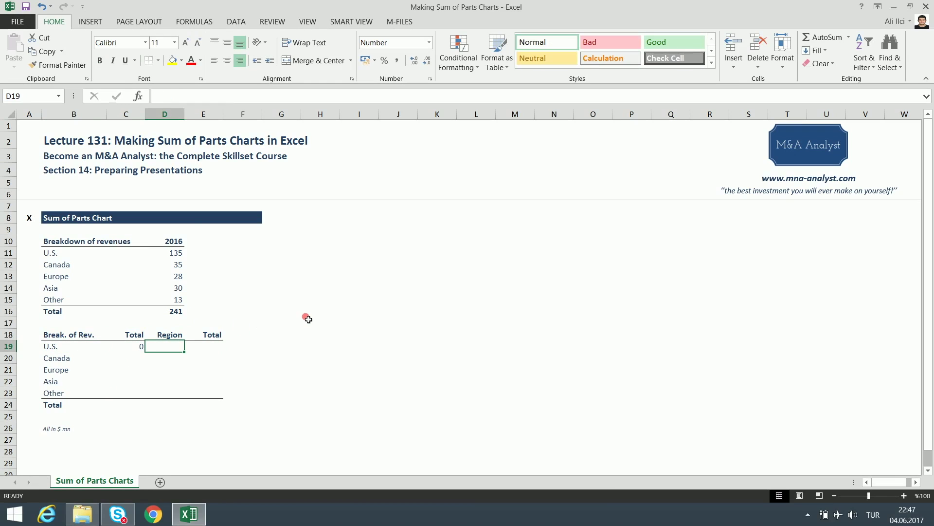
{"action": "key", "text": "Left"}
{"action": "key", "text": "Right"}
{"action": "type", "text": "="}
{"action": "key", "text": "Up"}
{"action": "key", "text": "Up"}
{"action": "key", "text": "Up"}
{"action": "key", "text": "Up"}
{"action": "key", "text": "Up"}
{"action": "key", "text": "Up"}
{"action": "key", "text": "Up"}
{"action": "key", "text": "Up"}
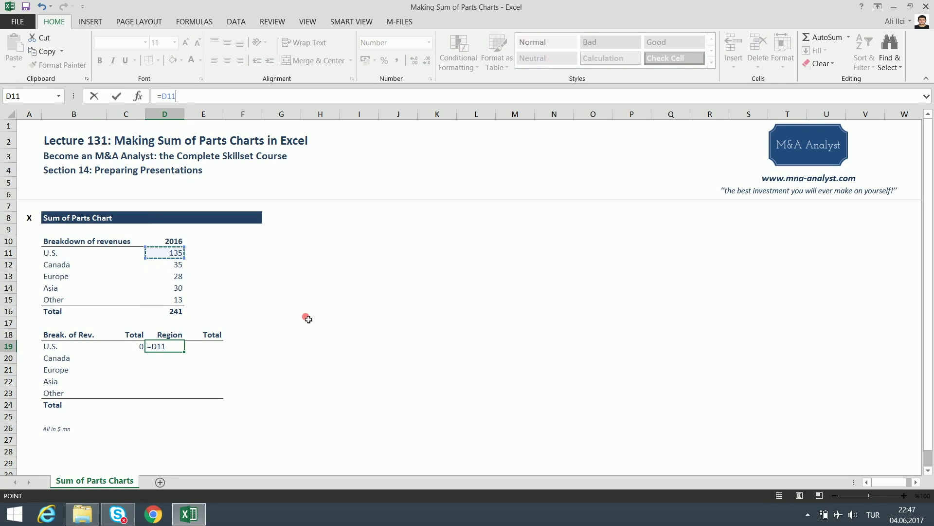
{"action": "key", "text": "Tab"}
{"action": "key", "text": "Left"}
{"action": "key", "text": "F2"}
{"action": "key", "text": "Tab"}
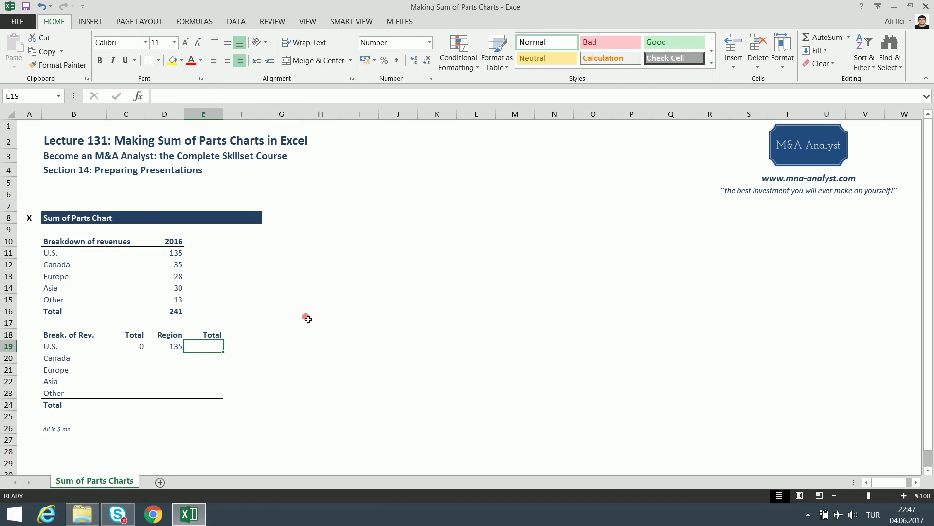
{"action": "key", "text": "alt+equal"}
{"action": "key", "text": "Return"}
{"action": "key", "text": "Up"}
{"action": "key", "text": "Right"}
{"action": "key", "text": "F2"}
{"action": "key", "text": "Tab"}
{"action": "key", "text": "Left"}
{"action": "key", "text": "Left"}
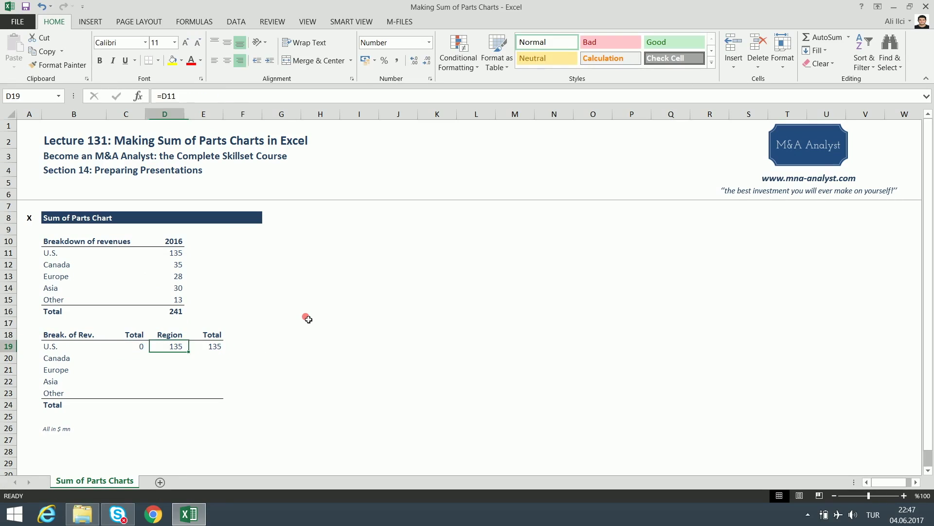
Fill the Canada row: C20 =E19, D20 =D12, and copied running total giving 135, 35, 170.
{"action": "key", "text": "Down"}
{"action": "key", "text": "Left"}
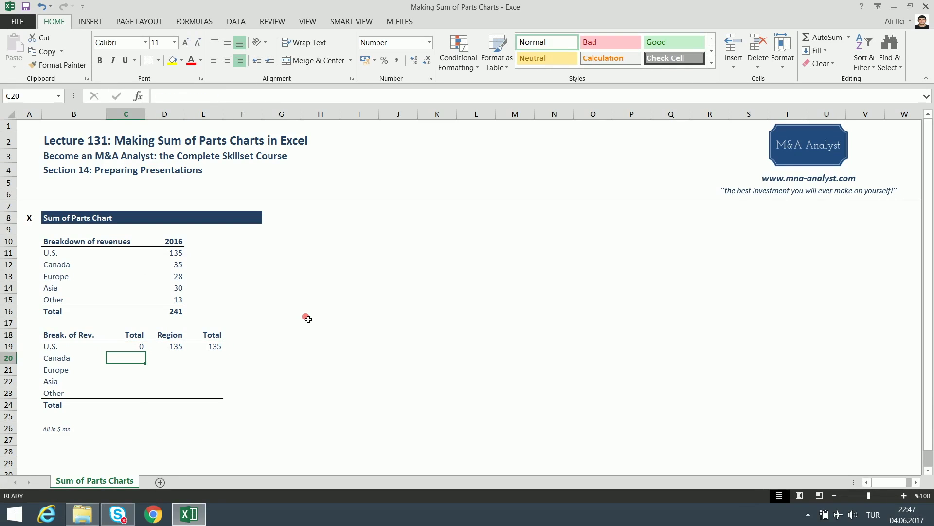
{"action": "type", "text": "="}
{"action": "key", "text": "Right"}
{"action": "key", "text": "Right"}
{"action": "key", "text": "Up"}
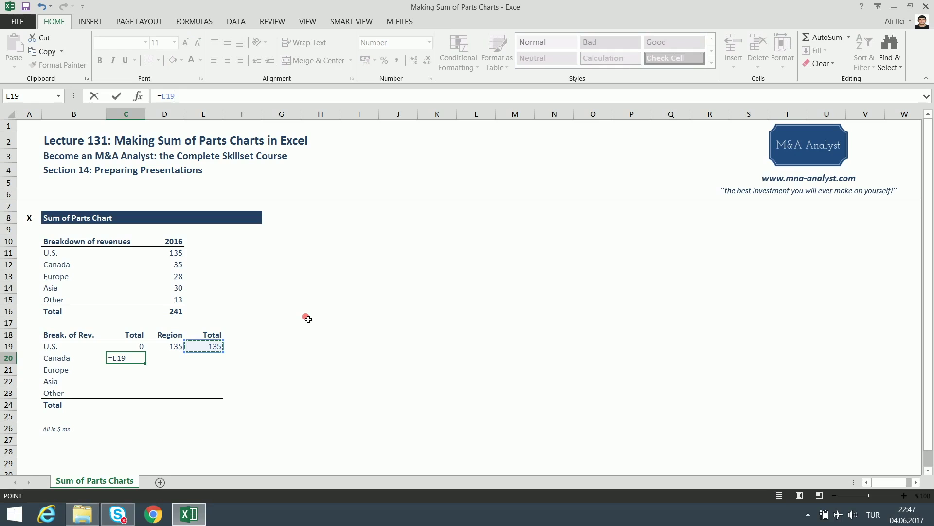
{"action": "key", "text": "Tab"}
{"action": "key", "text": "Up"}
{"action": "key", "text": "Down"}
{"action": "type", "text": "="}
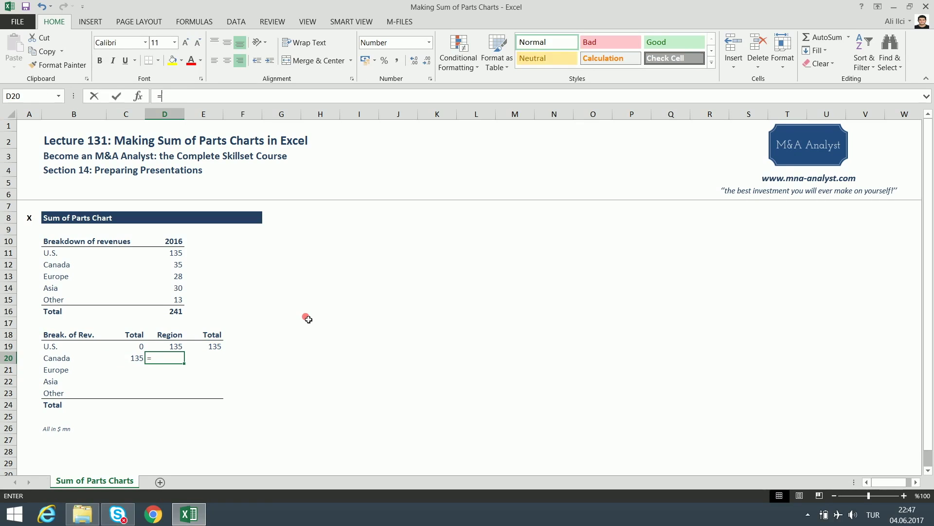
{"action": "key", "text": "Up"}
{"action": "key", "text": "Up"}
{"action": "key", "text": "Up"}
{"action": "key", "text": "Up"}
{"action": "key", "text": "Up"}
{"action": "key", "text": "Up"}
{"action": "key", "text": "Up"}
{"action": "key", "text": "Up"}
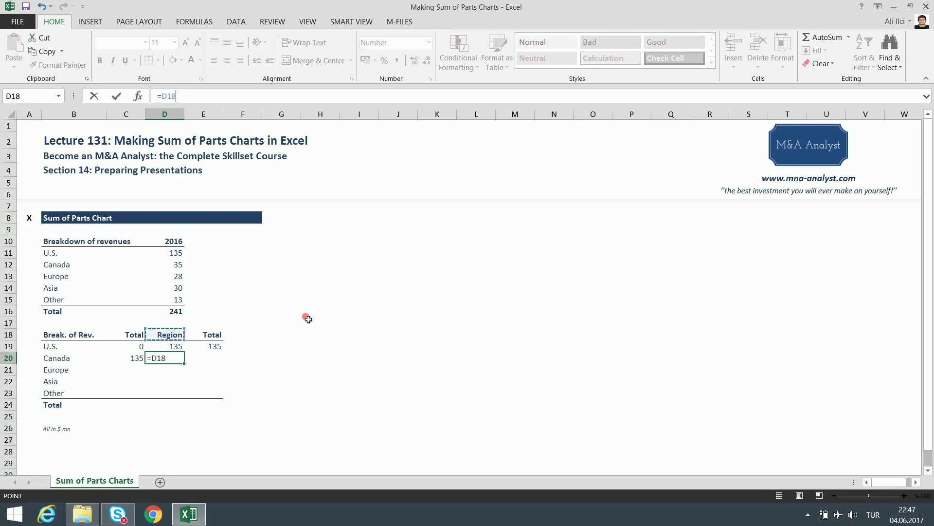
{"action": "key", "text": "ctrl+Return"}
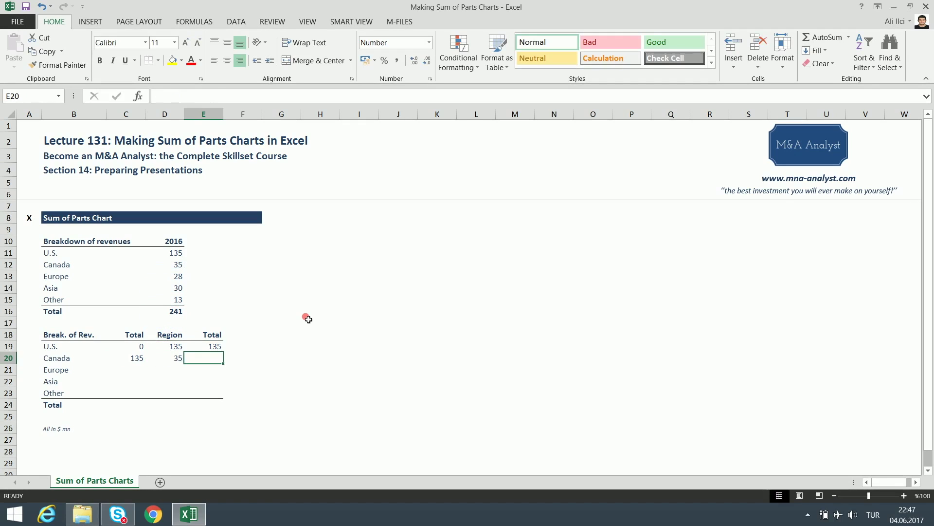
{"action": "key", "text": "Up"}
{"action": "key", "text": "Right"}
{"action": "key", "text": "ctrl+c"}
{"action": "key", "text": "Down"}
{"action": "key", "text": "ctrl+v"}
{"action": "key", "text": "F2"}
{"action": "key", "text": "Escape"}
{"action": "key", "text": "Left"}
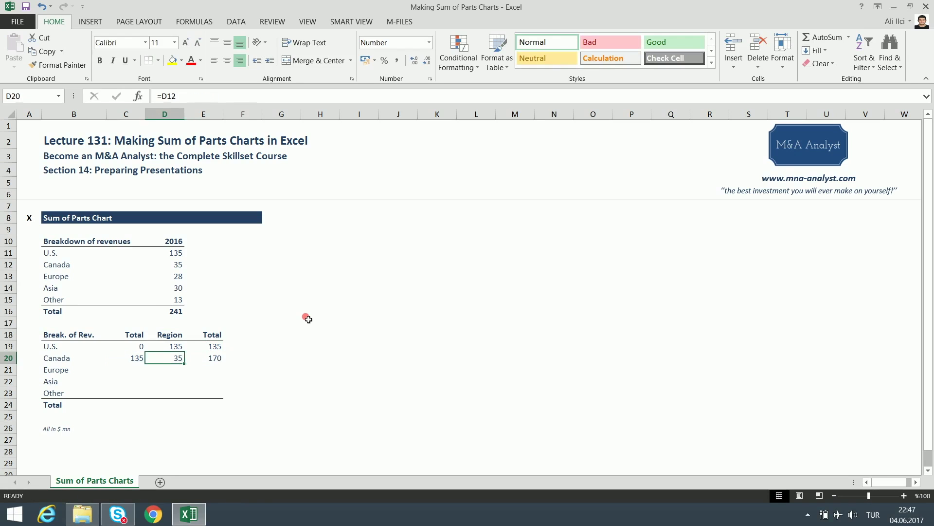
{"action": "key", "text": "Left"}
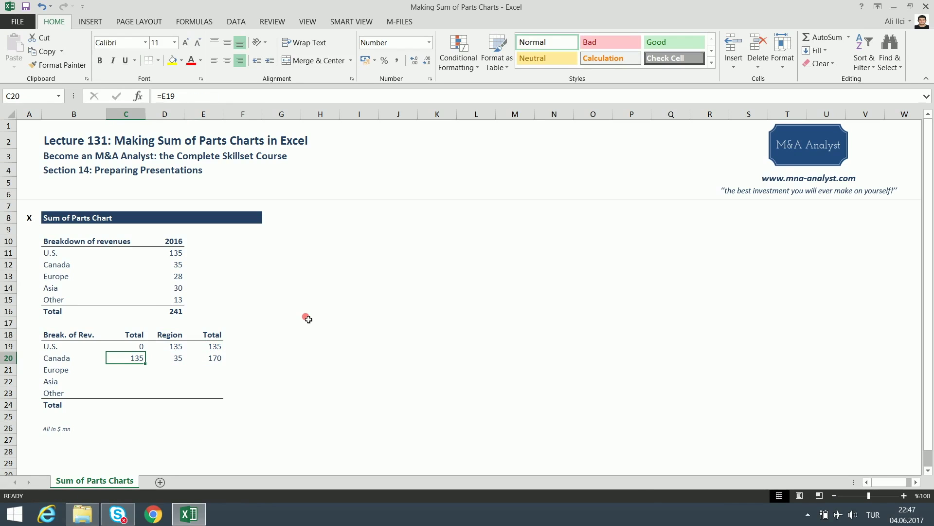
Copy Canada's three formulas down into the Europe, Asia and Other rows.
{"action": "key", "text": "shift+Right"}
{"action": "key", "text": "shift+Right"}
{"action": "key", "text": "ctrl+c"}
{"action": "key", "text": "Down"}
{"action": "key", "text": "Up"}
{"action": "key", "text": "shift+Down"}
{"action": "key", "text": "shift+Down"}
{"action": "key", "text": "shift+Down"}
{"action": "key", "text": "ctrl+v"}
{"action": "key", "text": "Down"}
{"action": "key", "text": "Down"}
{"action": "key", "text": "Escape"}
Put the final running total 241 in the Total row's C24, referencing E23.
{"action": "key", "text": "Down"}
{"action": "key", "text": "ctrl+c"}
{"action": "key", "text": "Down"}
{"action": "key", "text": "Return"}
{"action": "key", "text": "Left"}
{"action": "key", "text": "Left"}
{"action": "key", "text": "Right"}
{"action": "key", "text": "Right"}
Review the breakdown formulas, such as the U.S. region =D11, down to the Total row.
{"action": "key", "text": "Right"}
{"action": "key", "text": "Left"}
{"action": "key", "text": "F2"}
{"action": "key", "text": "Tab"}
{"action": "key", "text": "Left"}
{"action": "key", "text": "Up"}
{"action": "key", "text": "Up"}
{"action": "key", "text": "Up"}
{"action": "key", "text": "Right"}
{"action": "key", "text": "Up"}
{"action": "key", "text": "Up"}
{"action": "key", "text": "Up"}
{"action": "key", "text": "Up"}
{"action": "key", "text": "Up"}
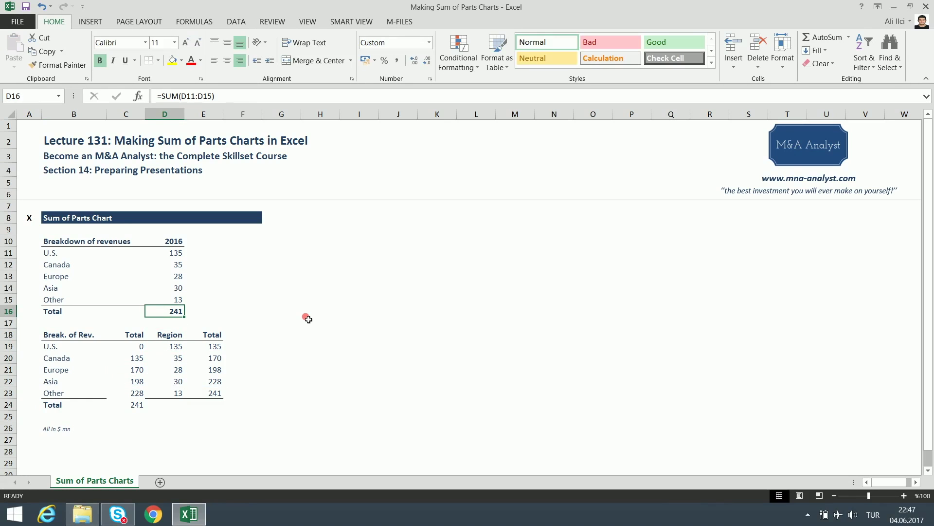
{"action": "key", "text": "Down"}
{"action": "key", "text": "Down"}
{"action": "key", "text": "Down"}
{"action": "key", "text": "Left"}
{"action": "key", "text": "Down"}
{"action": "key", "text": "Down"}
{"action": "key", "text": "Down"}
{"action": "key", "text": "Right"}
Use Format Painter to give the Total row C24:E24 a top border.
{"action": "key", "text": "alt+h"}
{"action": "key", "text": "f"}
{"action": "key", "text": "p"}
{"action": "key", "text": "Left"}
{"action": "key", "text": "Right"}
{"action": "key", "text": "Left"}
{"action": "key", "text": "Right"}
{"action": "key", "text": "Left"}
{"action": "key", "text": "Right"}
{"action": "key", "text": "Right"}
{"action": "key", "text": "Left"}
{"action": "key", "text": "Left"}
{"action": "key", "text": "Right"}
{"action": "key", "text": "Right"}
{"action": "key", "text": "Left"}
{"action": "key", "text": "Left"}
{"action": "key", "text": "Left"}
{"action": "key", "text": "Left"}
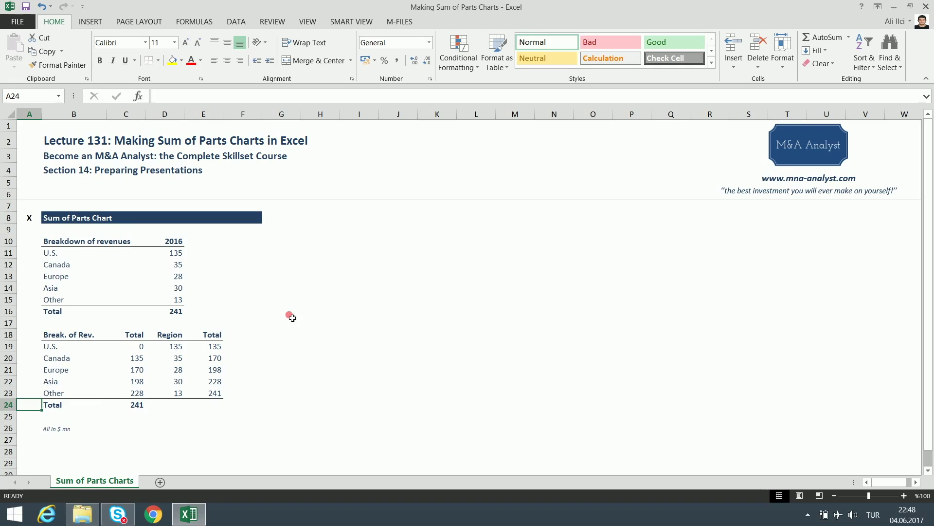
Select the breakdown table B19:E24 and launch the Insert Chart dialog from INSERT.
{"action": "left_click", "coordinate": [288, 336]}
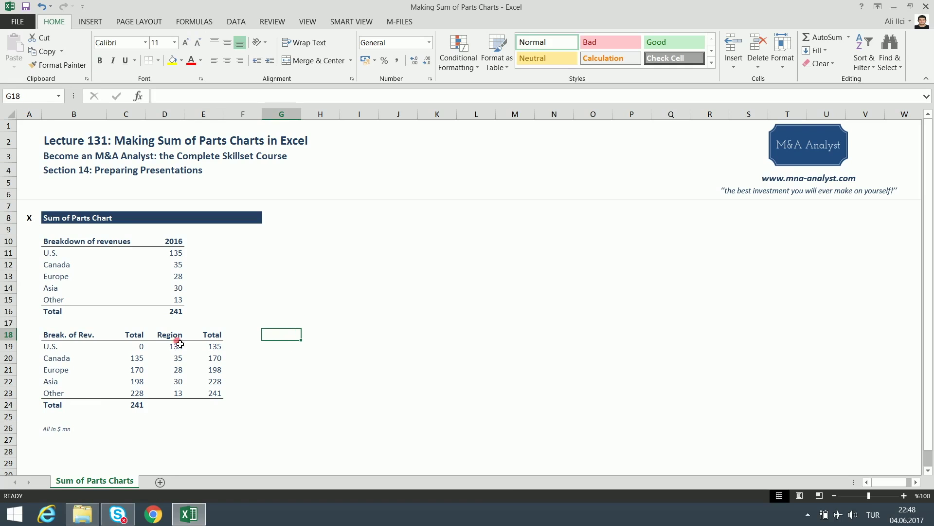
{"action": "left_click_drag", "start_coordinate": [78, 351], "coordinate": [214, 404]}
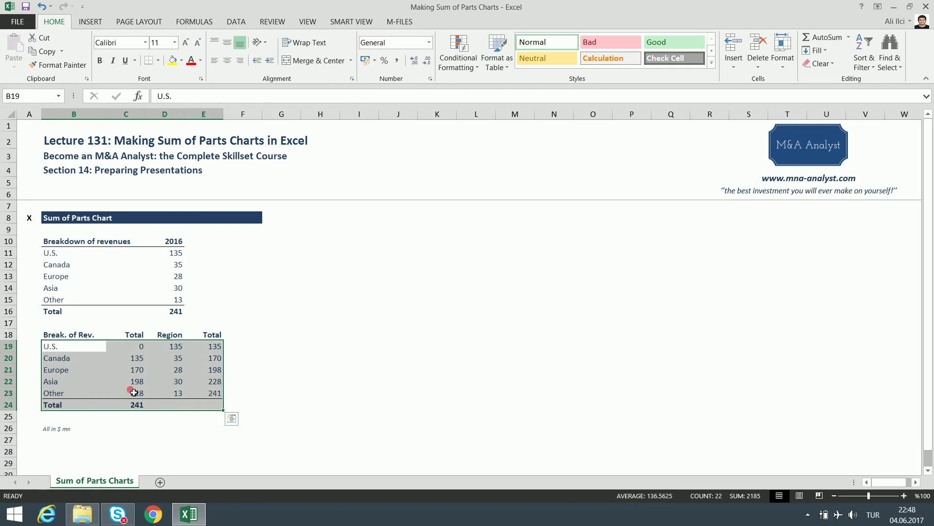
{"action": "left_click_drag", "start_coordinate": [86, 351], "coordinate": [209, 404]}
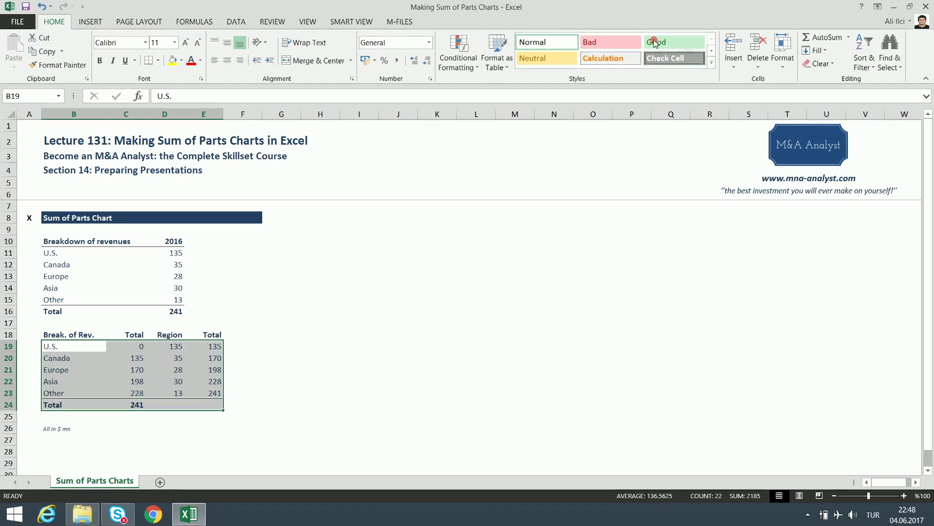
{"action": "left_click", "coordinate": [91, 22]}
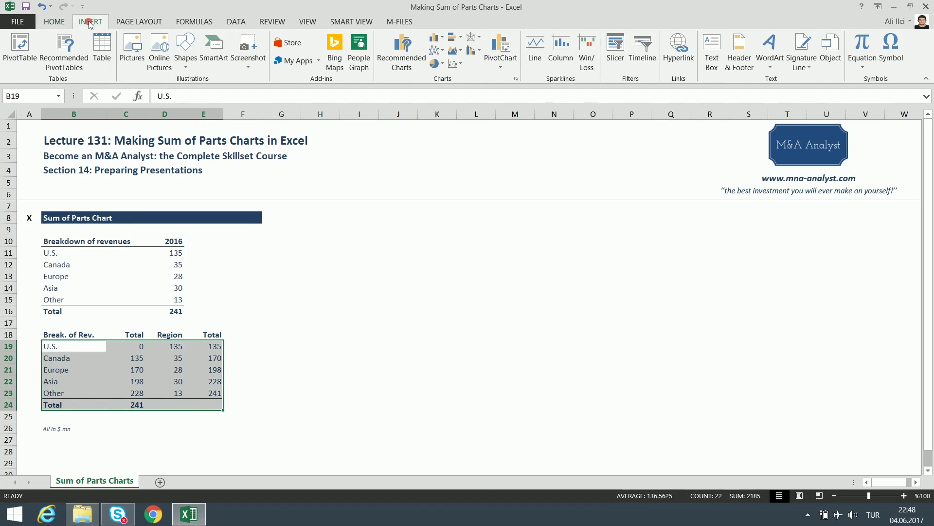
{"action": "left_click", "coordinate": [398, 46]}
Insert a Stacked Column chart chosen from the All Charts list.
{"action": "left_click_drag", "start_coordinate": [567, 55], "coordinate": [555, 55]}
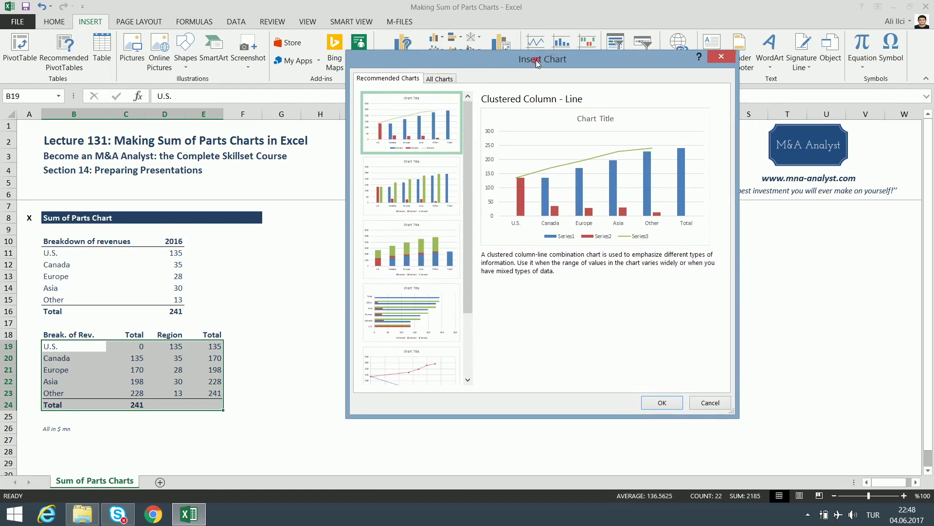
{"action": "left_click", "coordinate": [444, 78]}
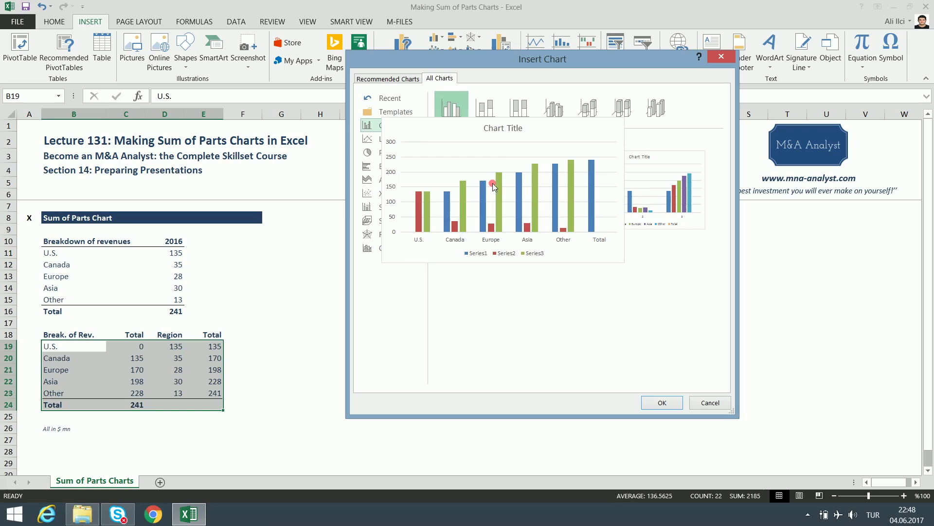
{"action": "left_click", "coordinate": [485, 108]}
{"action": "mouse_move", "coordinate": [490, 203]}
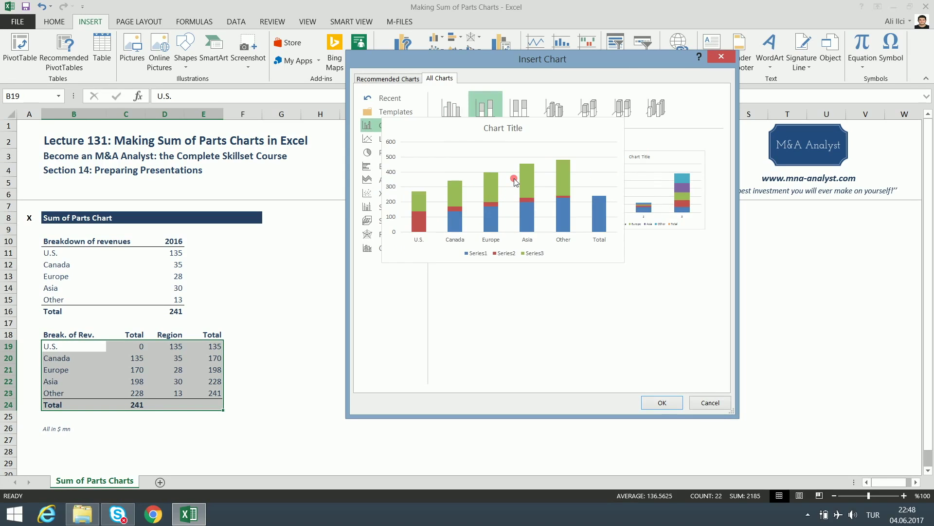
{"action": "left_click", "coordinate": [661, 402]}
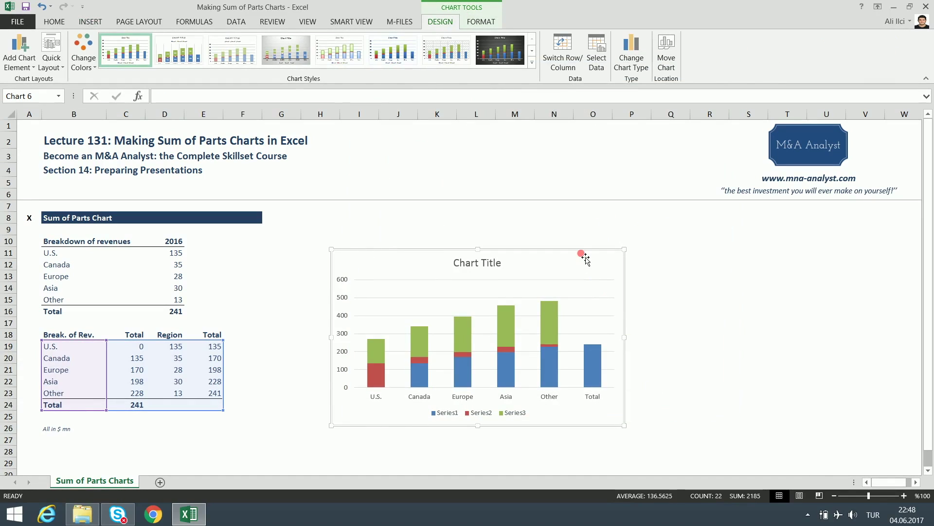
Drag the chart beside the tables across columns G to N and select the red Series2 bars.
{"action": "left_click_drag", "start_coordinate": [582, 250], "coordinate": [528, 215]}
{"action": "left_click", "coordinate": [54, 21]}
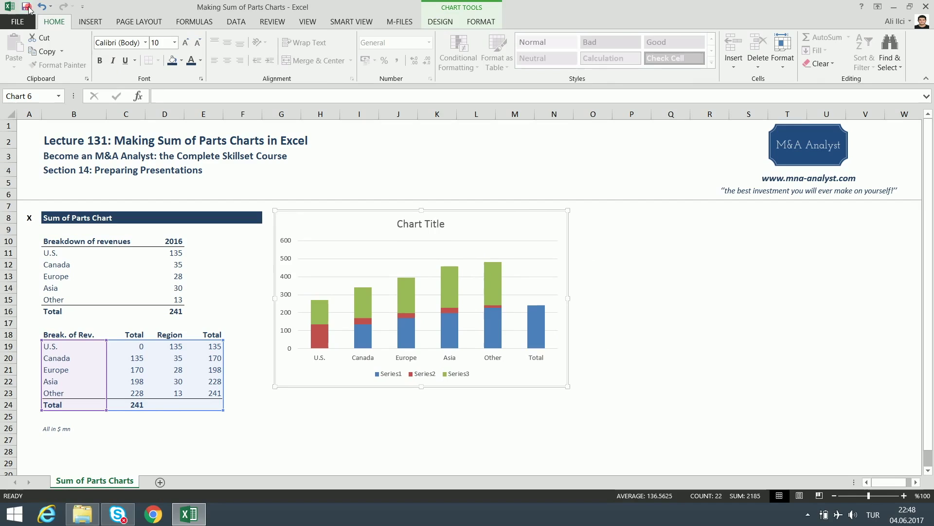
{"action": "mouse_move", "coordinate": [353, 211]}
{"action": "left_mouse_down"}
{"action": "mouse_move", "coordinate": [360, 234]}
{"action": "mouse_move", "coordinate": [360, 215]}
{"action": "left_mouse_up"}
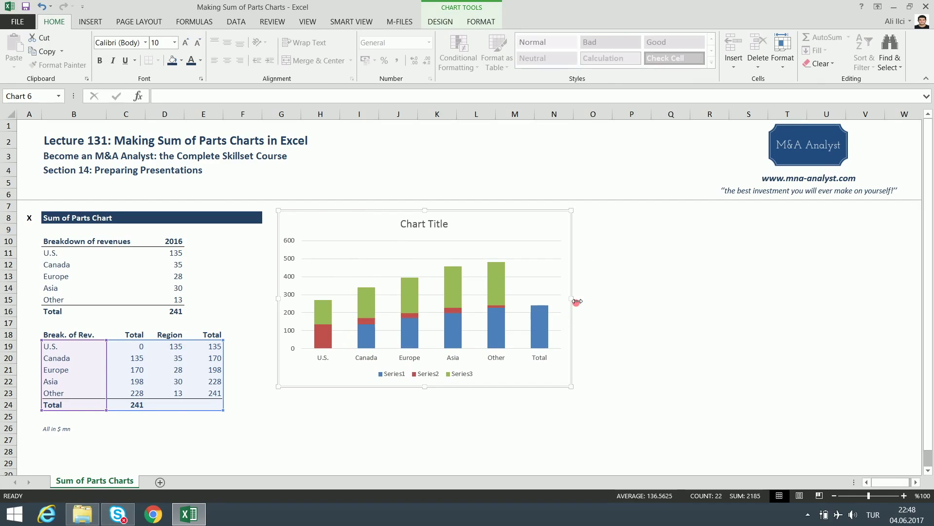
{"action": "left_click", "coordinate": [324, 341]}
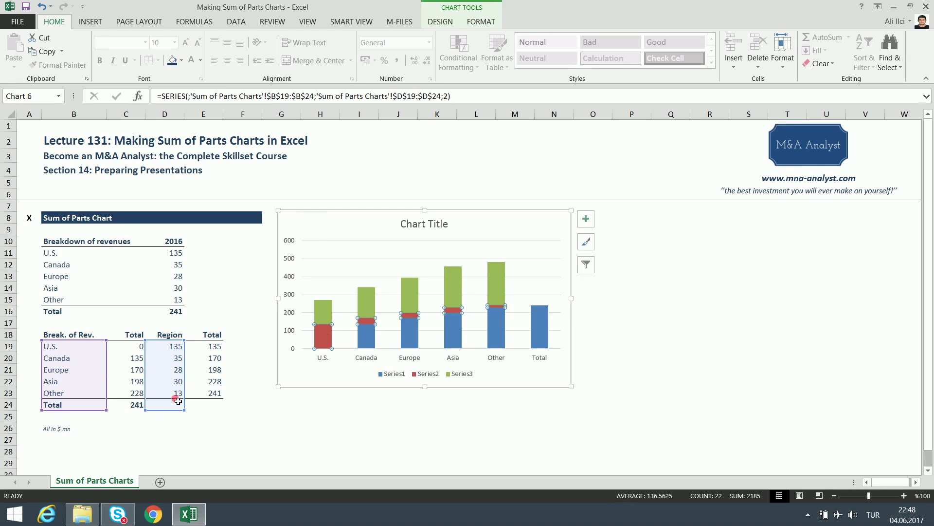
{"action": "mouse_move", "coordinate": [329, 347]}
Add data labels to the red Series2 bars and make them white and bold.
{"action": "right_click", "coordinate": [326, 337]}
{"action": "left_click", "coordinate": [325, 337]}
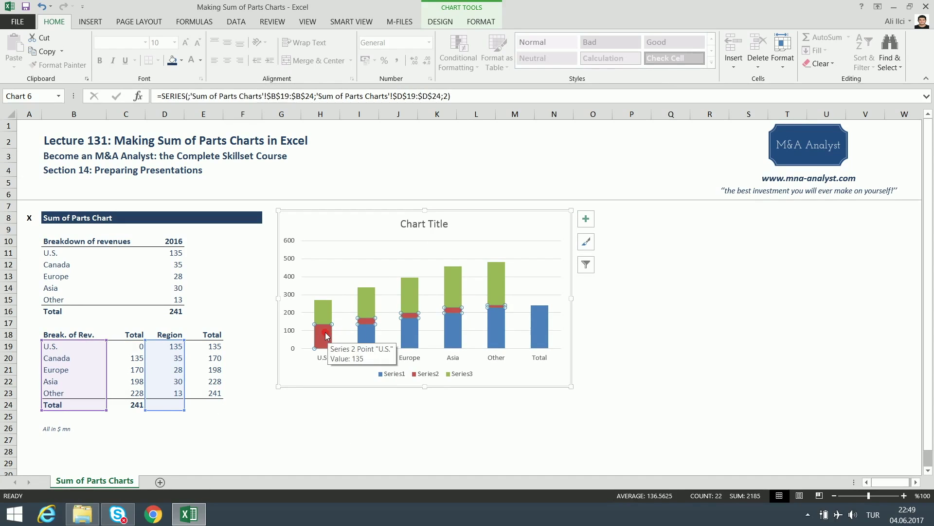
{"action": "right_click", "coordinate": [325, 333]}
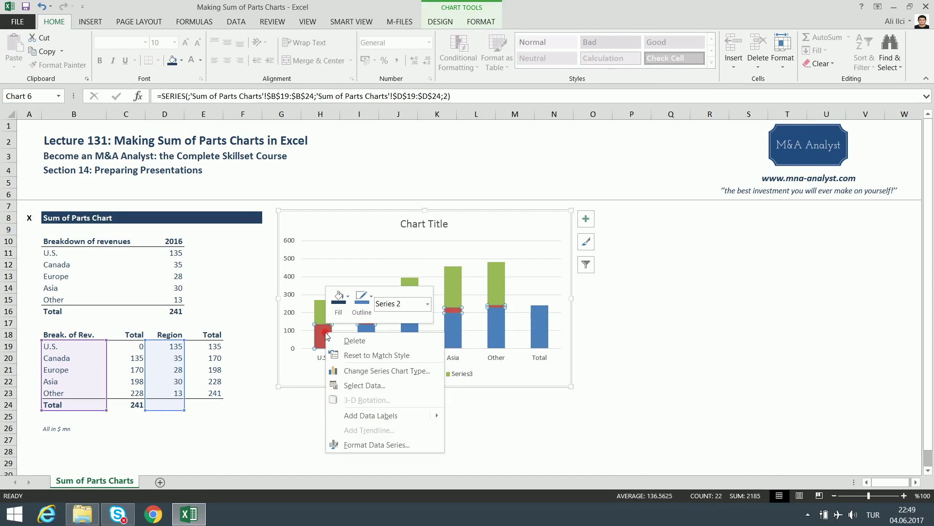
{"action": "left_click", "coordinate": [371, 415]}
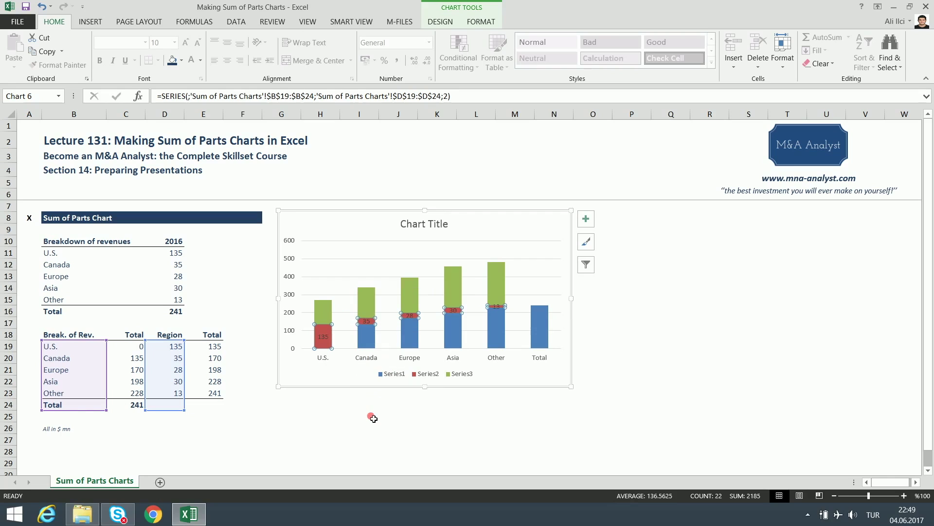
{"action": "left_click", "coordinate": [372, 325]}
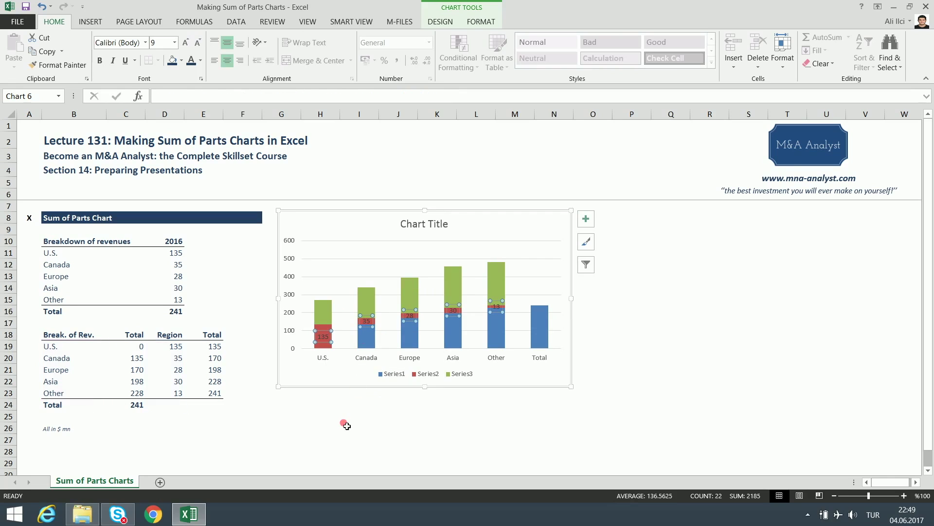
{"action": "left_click", "coordinate": [200, 60]}
{"action": "left_click", "coordinate": [190, 100]}
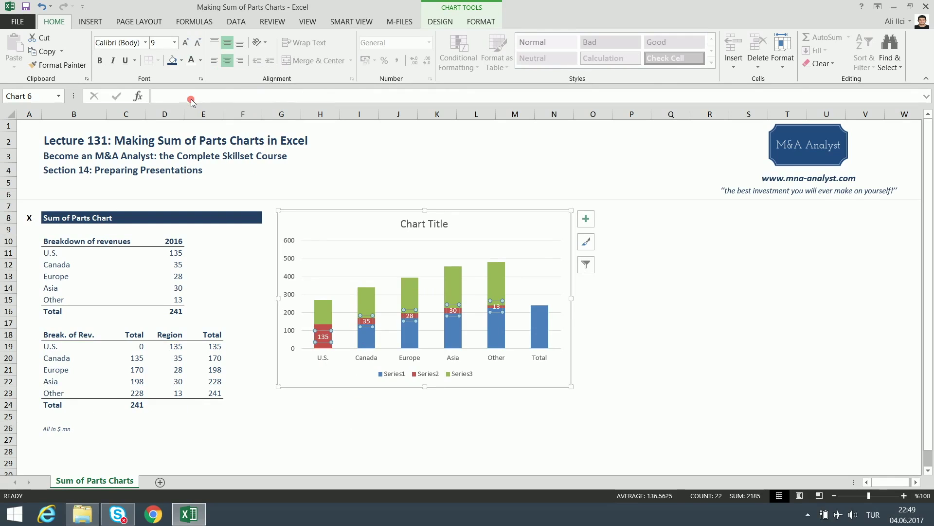
{"action": "key", "text": "ctrl+b"}
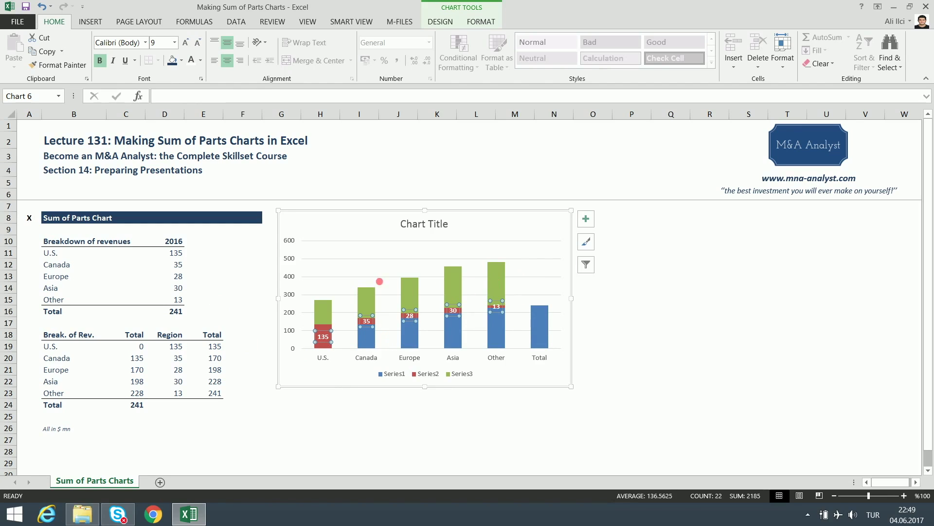
{"action": "left_click", "coordinate": [323, 308]}
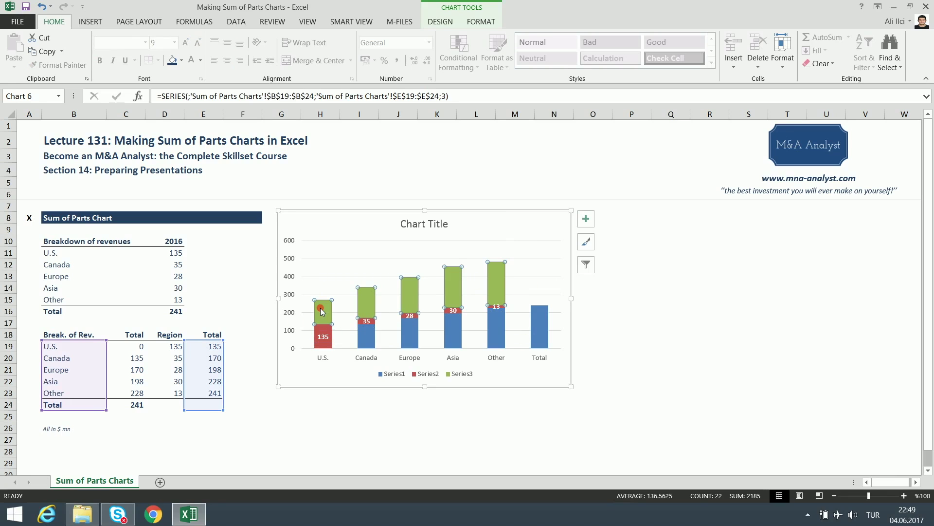
Set the green series bars to No Fill.
{"action": "right_click", "coordinate": [326, 311]}
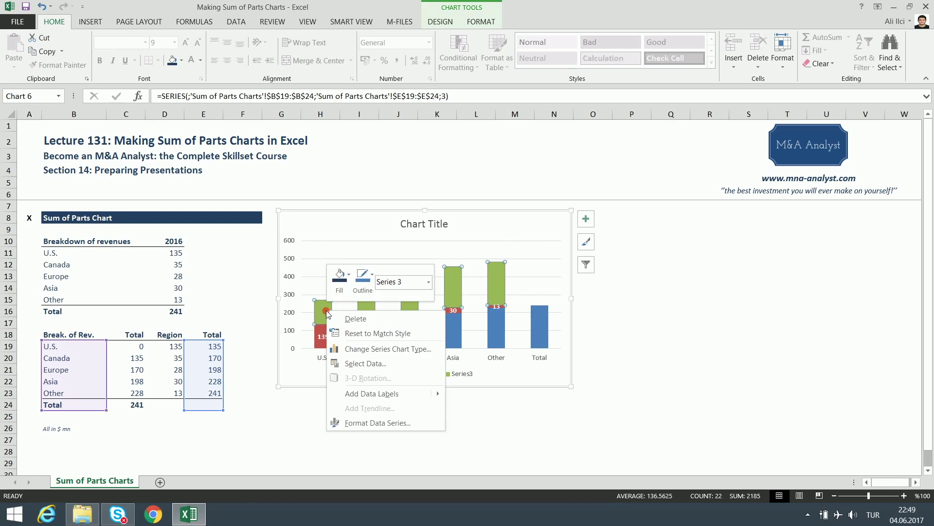
{"action": "left_click", "coordinate": [339, 279]}
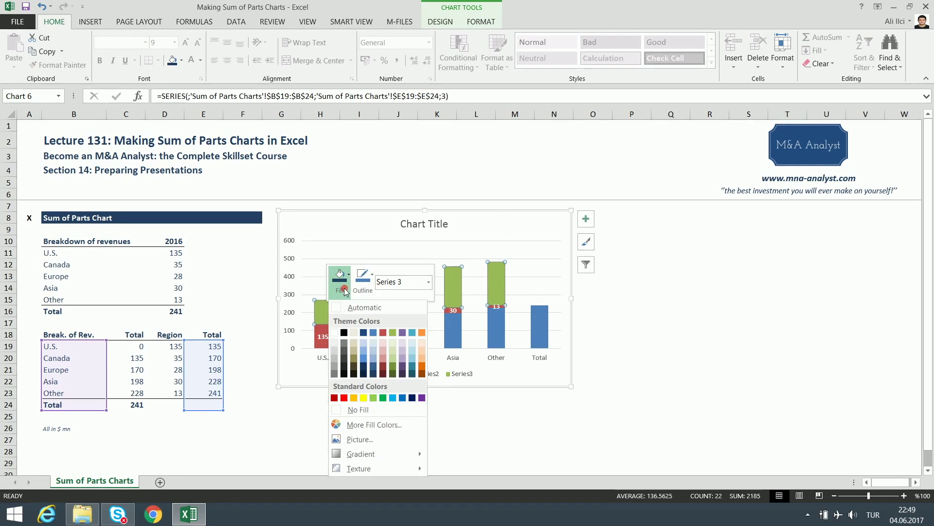
{"action": "left_click", "coordinate": [377, 411]}
{"action": "left_click", "coordinate": [375, 422]}
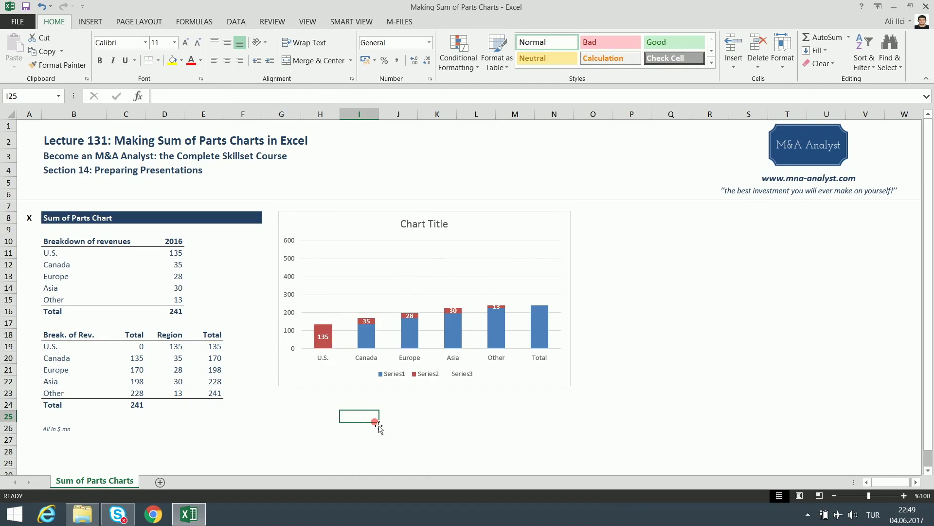
Make the blue starting-base bars transparent with No Fill, then select the Total column's point.
{"action": "mouse_move", "coordinate": [370, 339]}
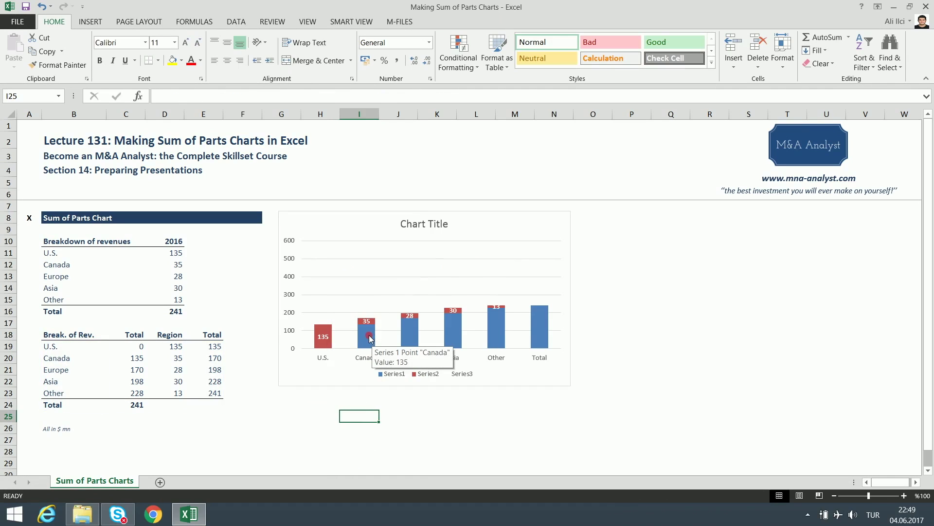
{"action": "left_click", "coordinate": [369, 338]}
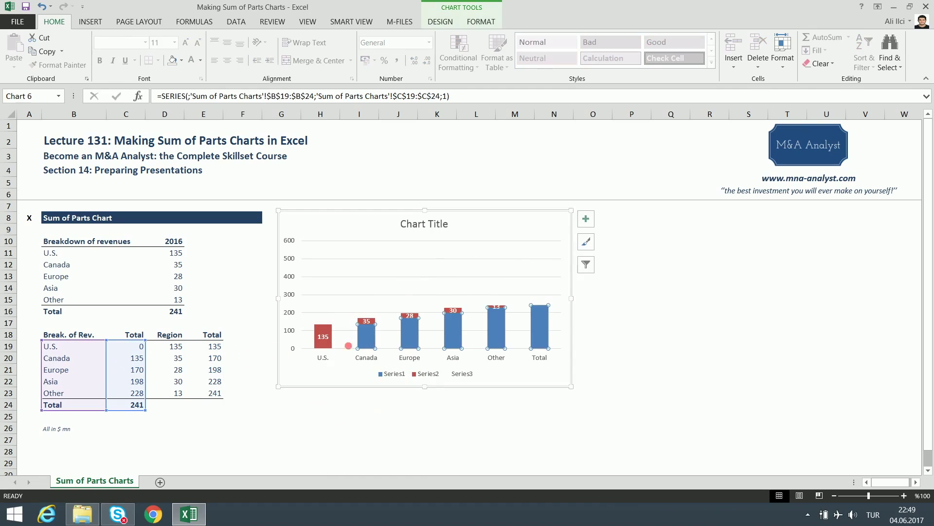
{"action": "right_click", "coordinate": [367, 337]}
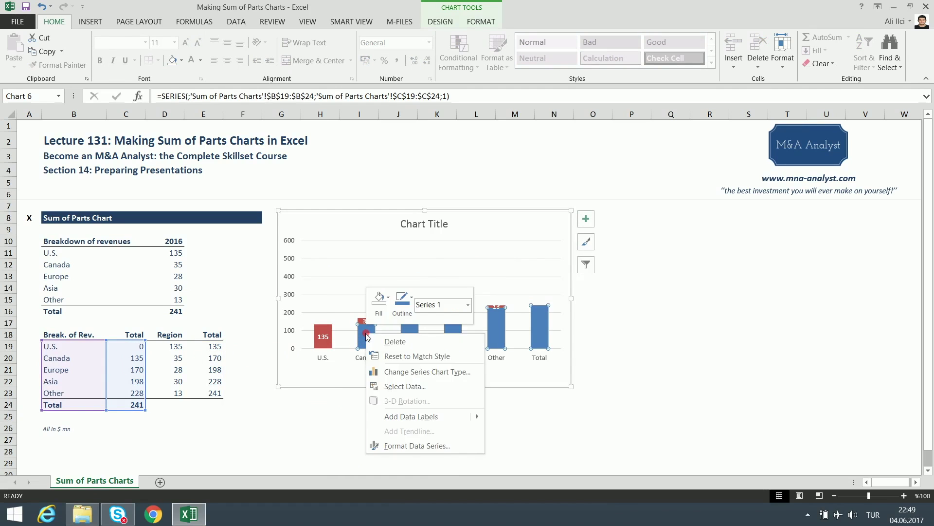
{"action": "left_click", "coordinate": [379, 300]}
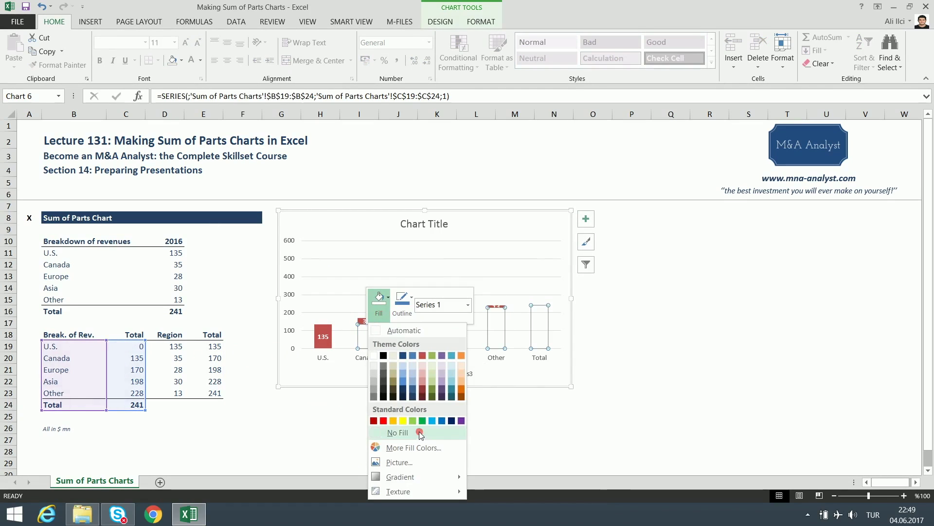
{"action": "left_click", "coordinate": [398, 432]}
{"action": "left_click", "coordinate": [400, 417]}
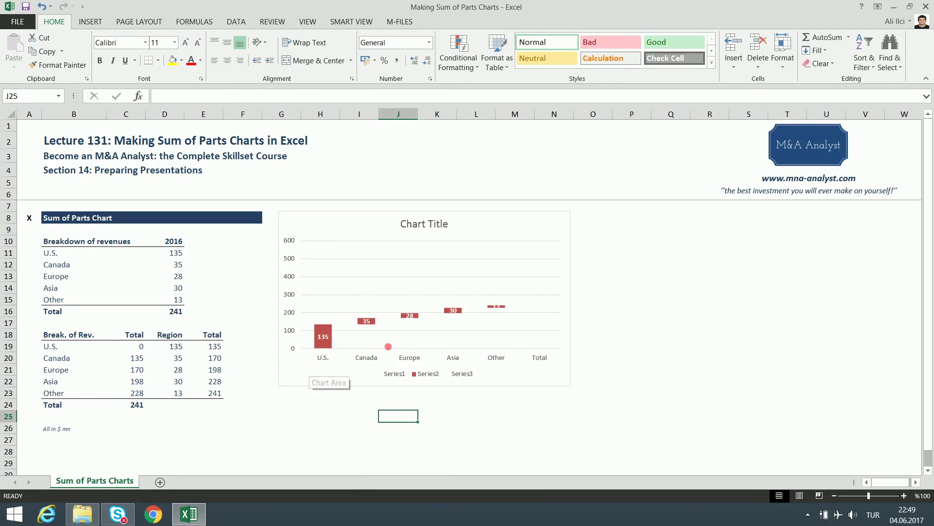
{"action": "left_click", "coordinate": [537, 317]}
{"action": "left_click", "coordinate": [541, 327]}
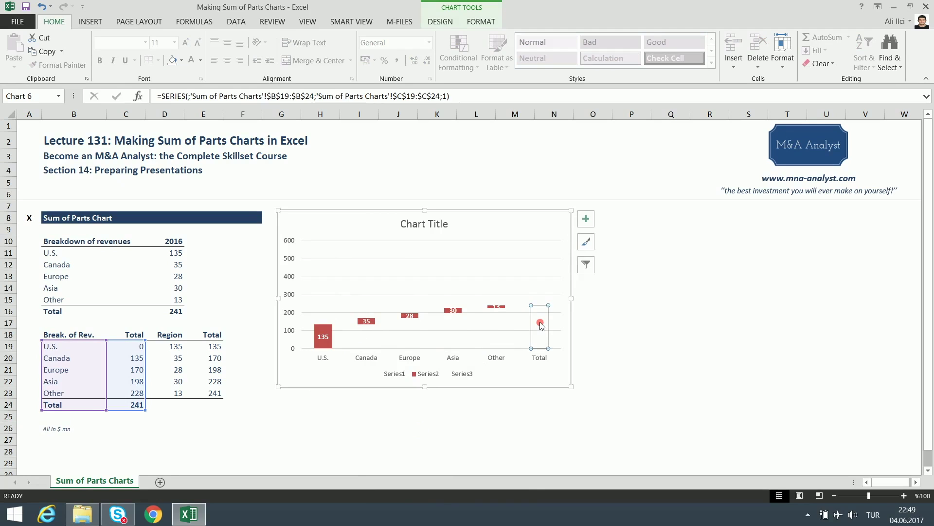
Fill the Total column with the dark navy theme colour.
{"action": "left_click", "coordinate": [325, 337]}
{"action": "mouse_move", "coordinate": [499, 304]}
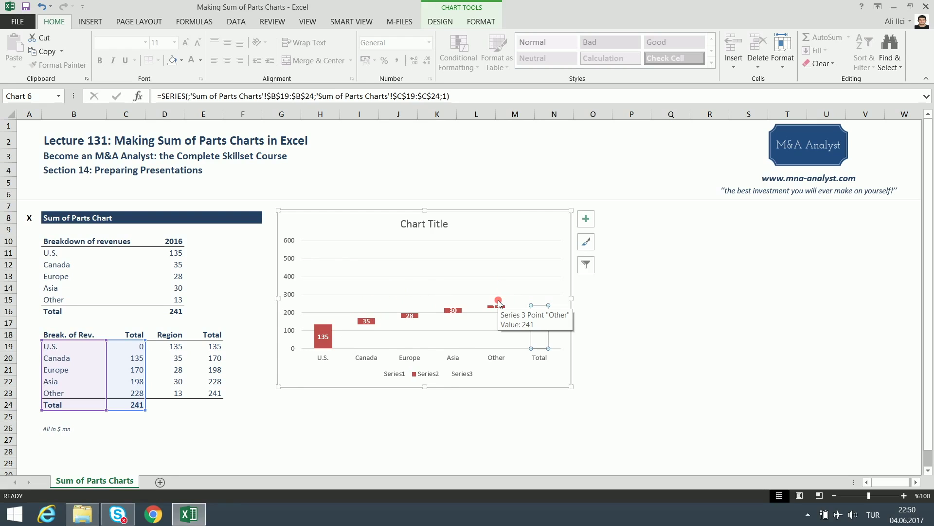
{"action": "right_click", "coordinate": [538, 325]}
{"action": "left_click", "coordinate": [551, 288]}
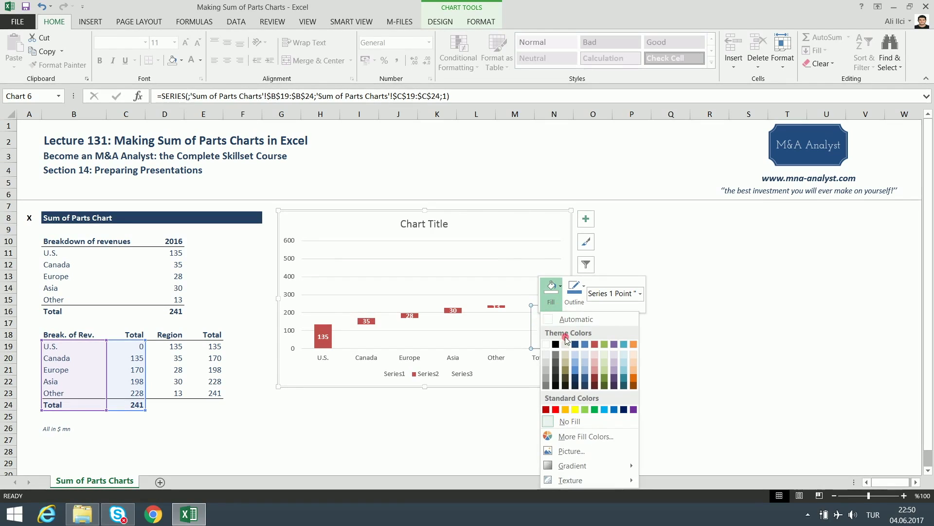
{"action": "left_click", "coordinate": [575, 385]}
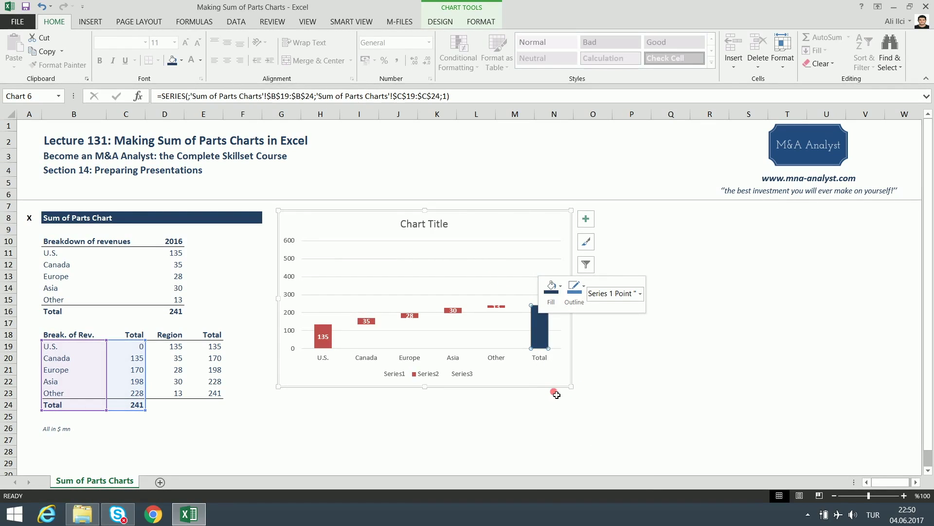
Fill the region bars' data labels navy to match the Total column.
{"action": "left_click", "coordinate": [327, 331]}
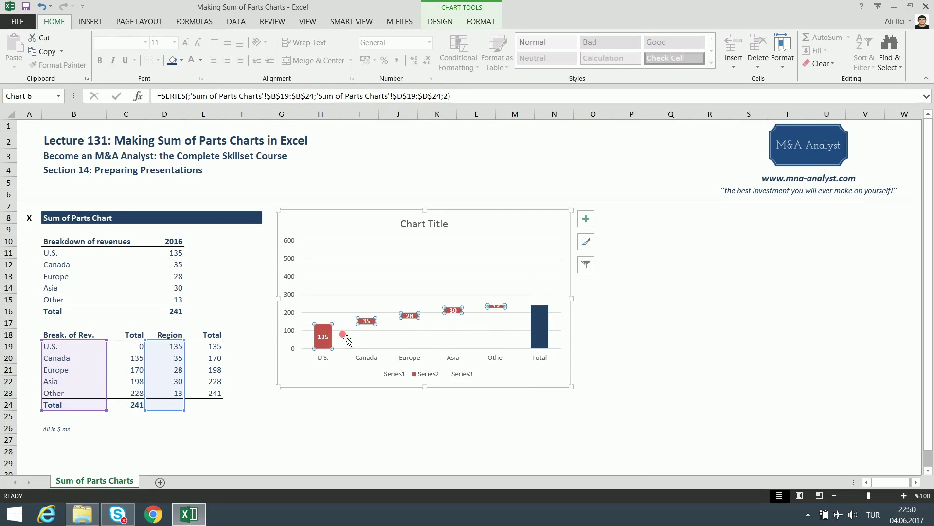
{"action": "left_click", "coordinate": [181, 60]}
{"action": "left_click", "coordinate": [209, 147]}
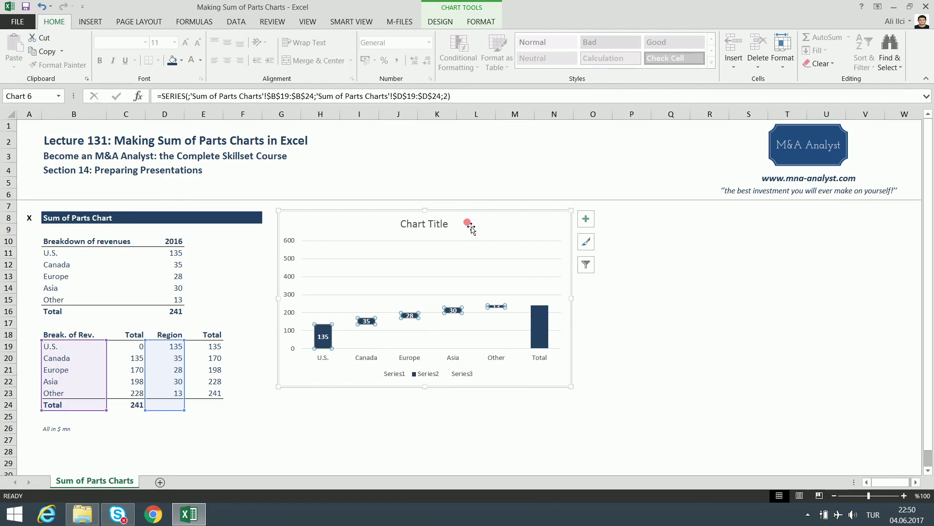
{"action": "left_click", "coordinate": [617, 275]}
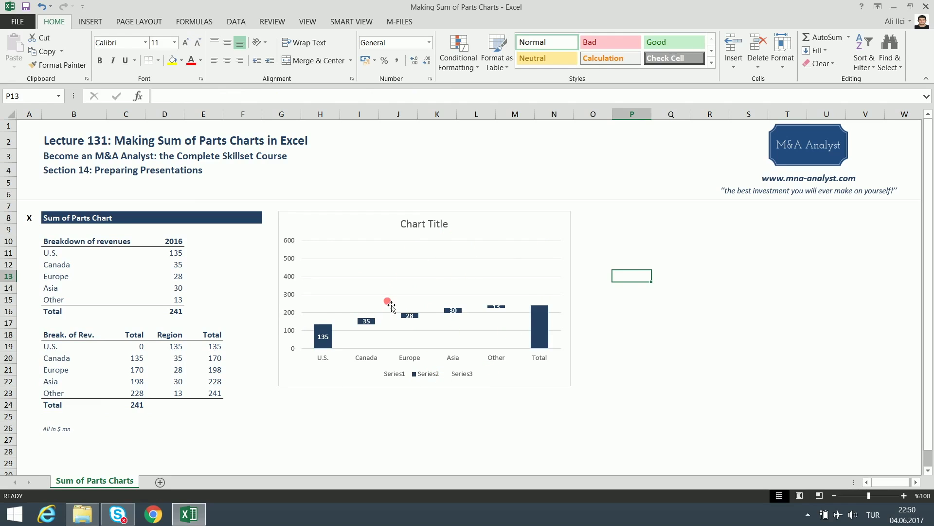
Delete the chart legend and the horizontal gridlines.
{"action": "left_click", "coordinate": [419, 377]}
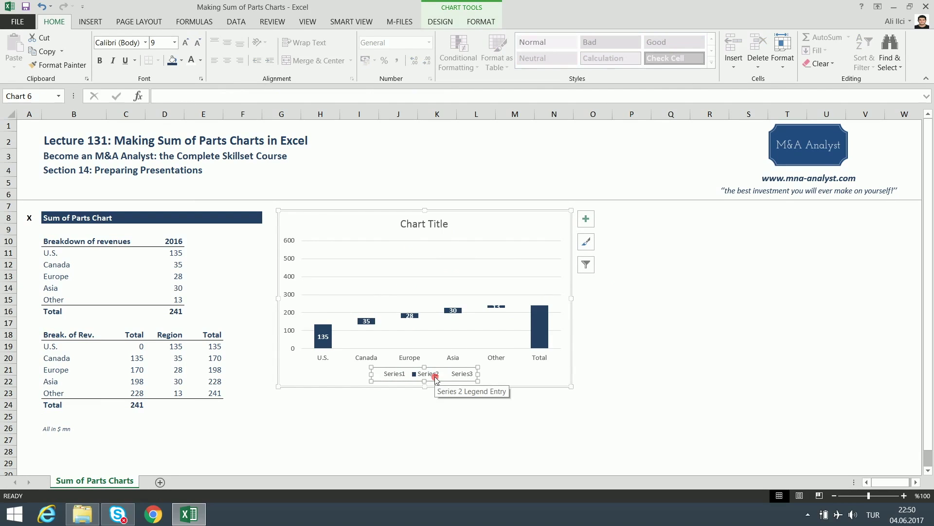
{"action": "key", "text": "Delete"}
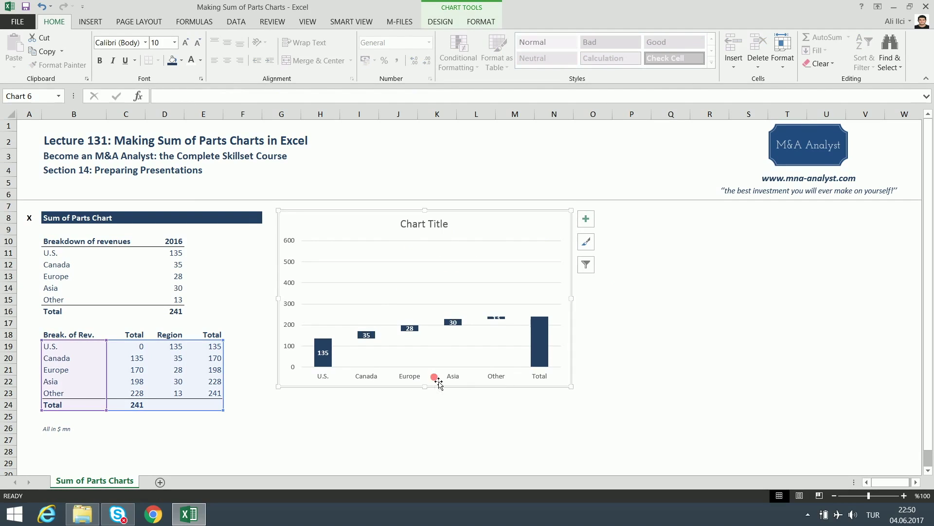
{"action": "left_click", "coordinate": [423, 283]}
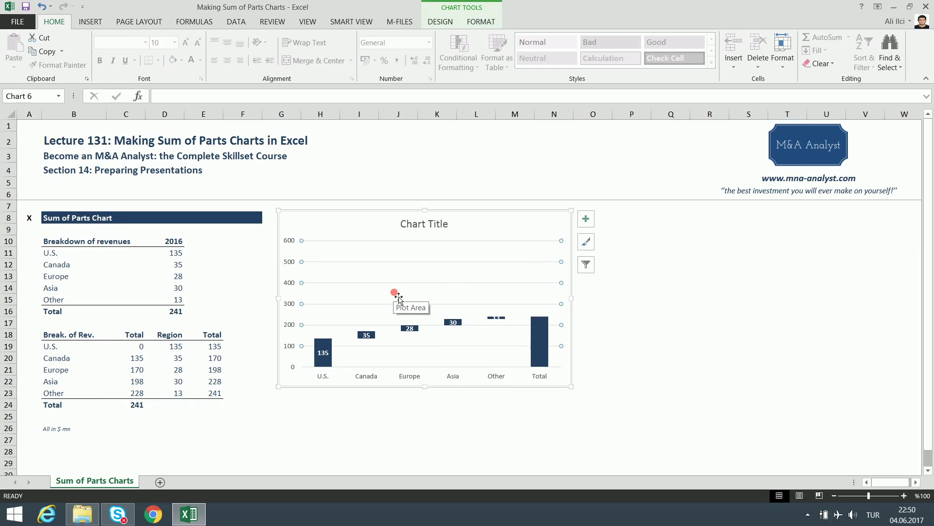
{"action": "key", "text": "Delete"}
{"action": "left_click", "coordinate": [660, 278]}
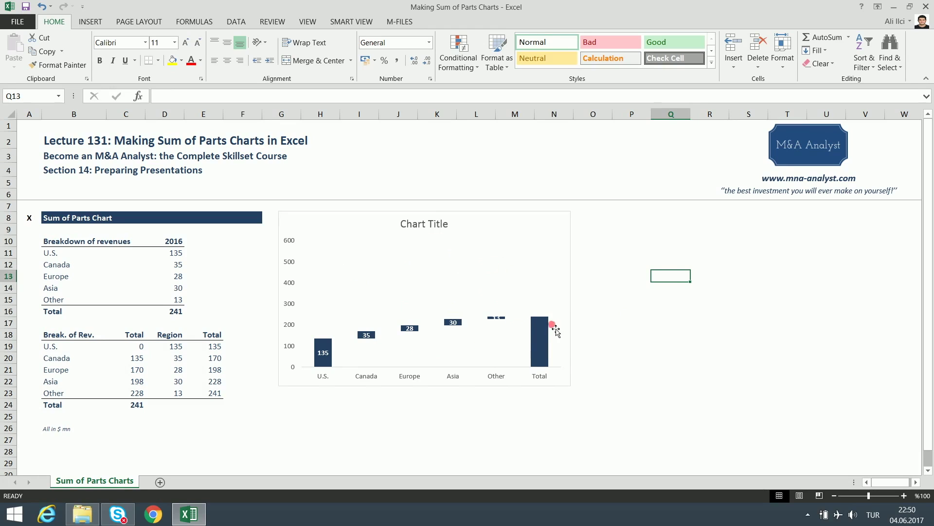
{"action": "left_click", "coordinate": [292, 240]}
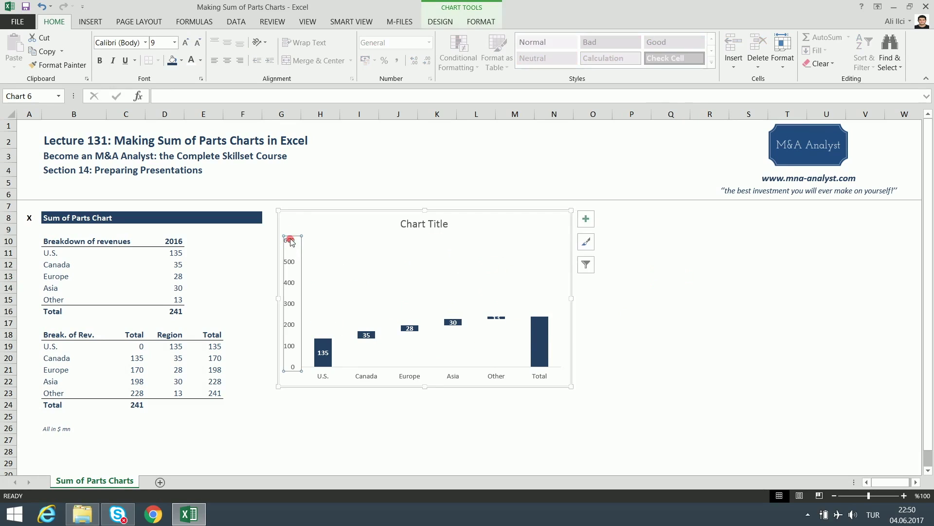
Add a value data label to the Total bar only.
{"action": "left_click", "coordinate": [296, 241]}
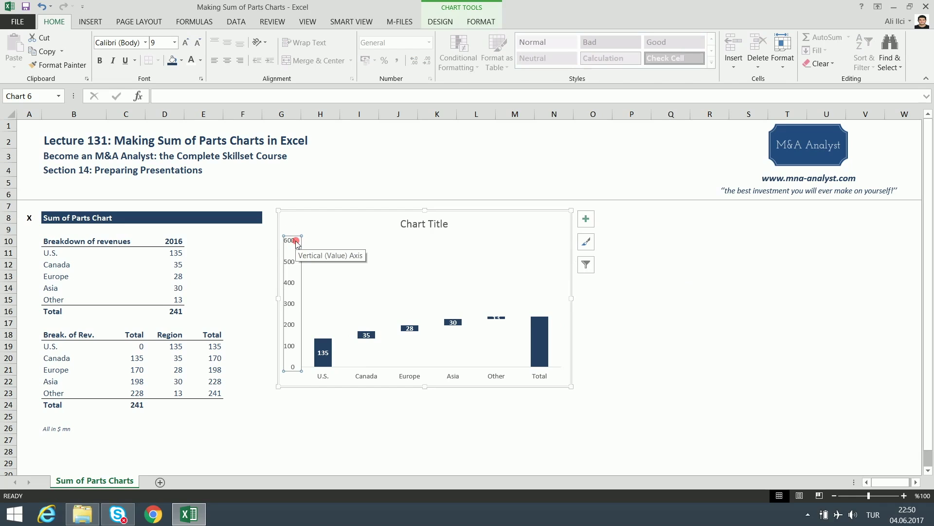
{"action": "left_click", "coordinate": [532, 321]}
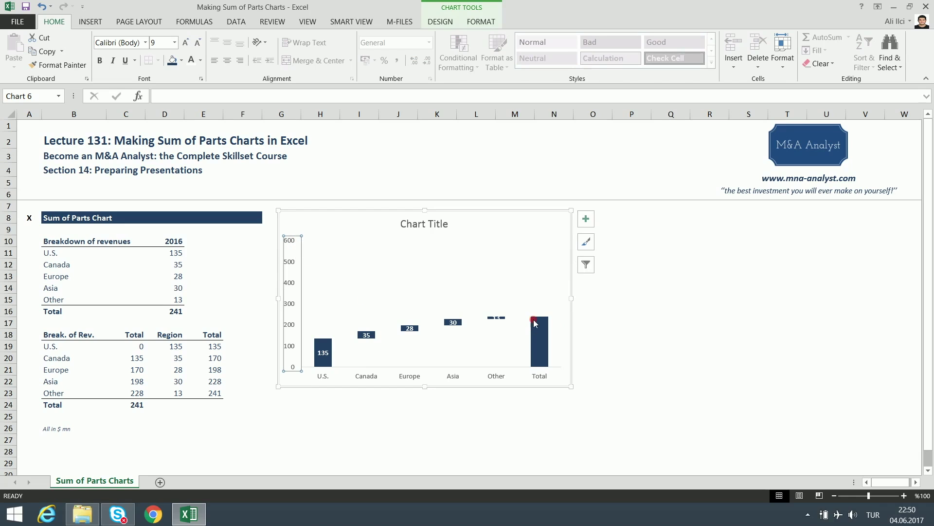
{"action": "left_click", "coordinate": [558, 301]}
{"action": "left_click", "coordinate": [544, 324]}
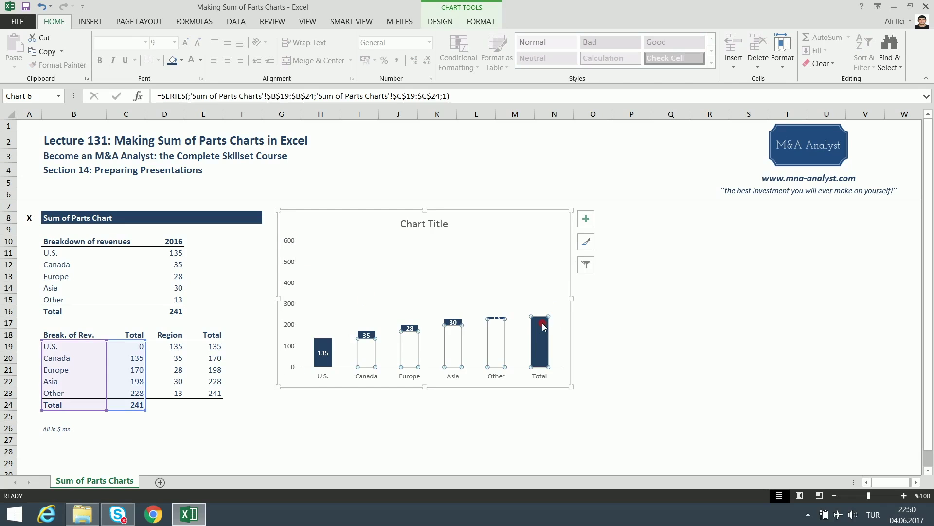
{"action": "left_click", "coordinate": [544, 325]}
{"action": "left_click_drag", "start_coordinate": [145, 410], "coordinate": [185, 413]}
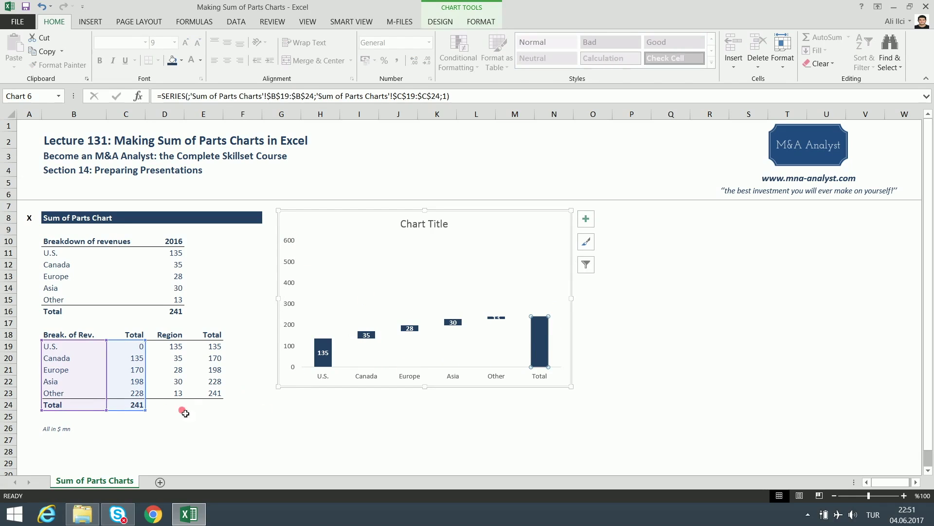
{"action": "left_click", "coordinate": [539, 336]}
{"action": "right_click", "coordinate": [539, 336]}
{"action": "key", "text": "Escape"}
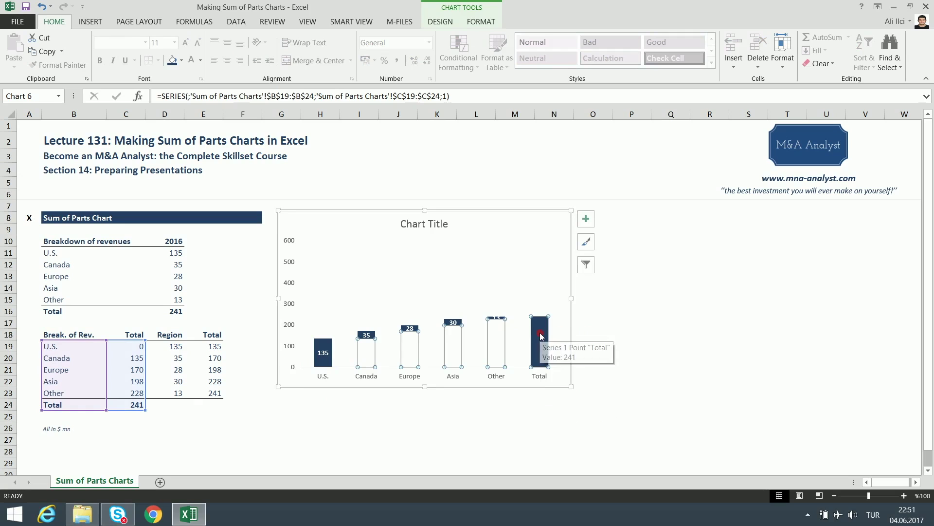
{"action": "left_click", "coordinate": [541, 336]}
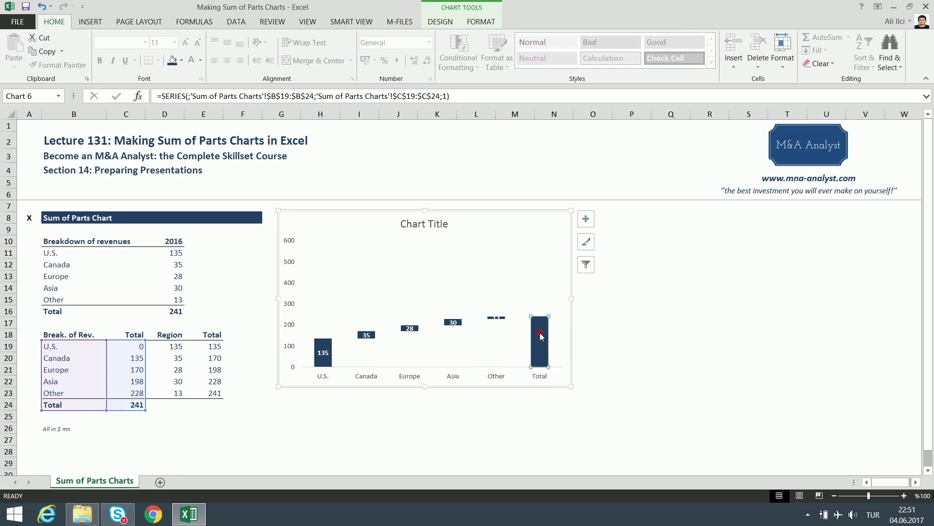
{"action": "right_click", "coordinate": [541, 336]}
{"action": "left_click", "coordinate": [594, 417]}
{"action": "left_click", "coordinate": [544, 339]}
Move the 241 label just above the Total bar and make it bold.
{"action": "left_click_drag", "start_coordinate": [547, 341], "coordinate": [546, 309]}
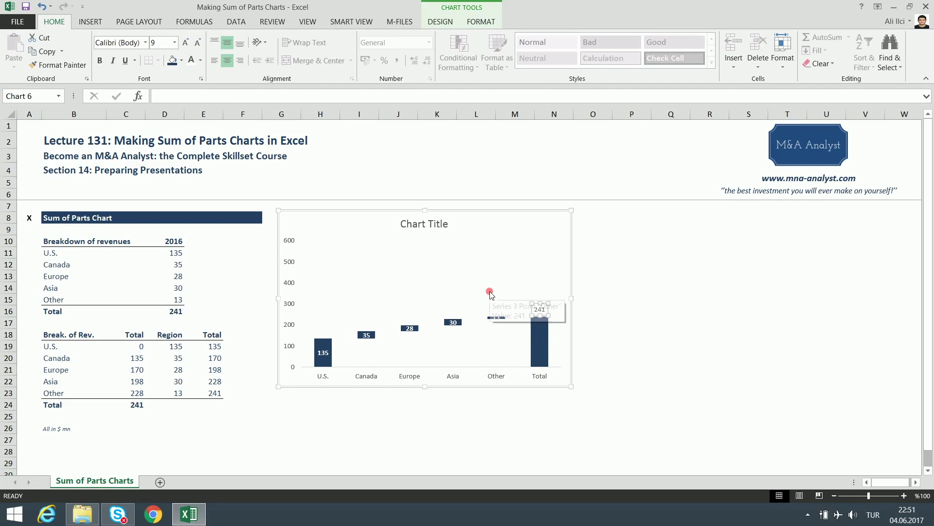
{"action": "left_click", "coordinate": [100, 60]}
{"action": "left_click", "coordinate": [200, 63]}
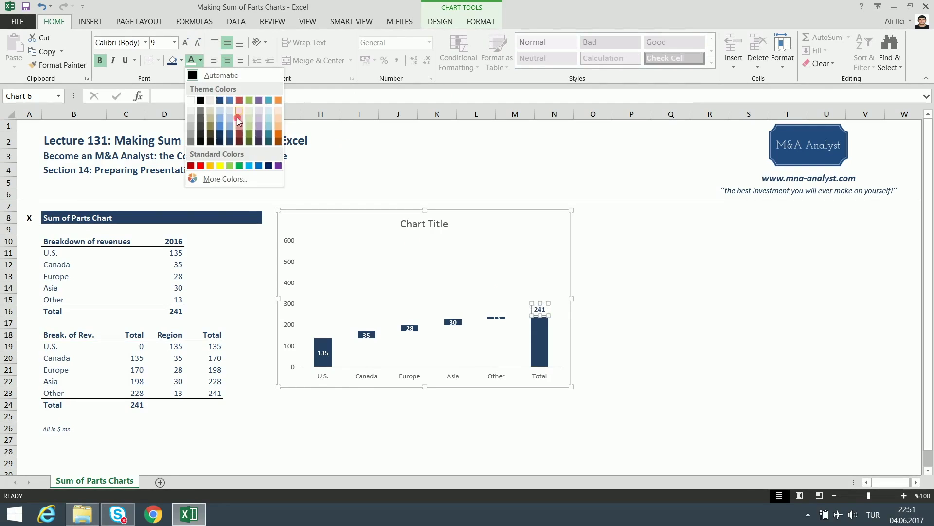
{"action": "left_click", "coordinate": [234, 146]}
{"action": "left_click", "coordinate": [665, 329]}
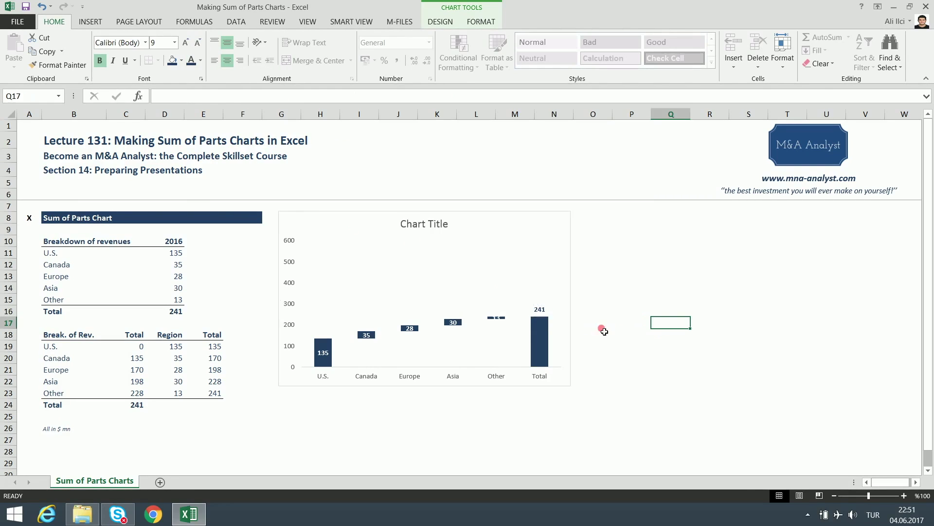
{"action": "left_click", "coordinate": [540, 308]}
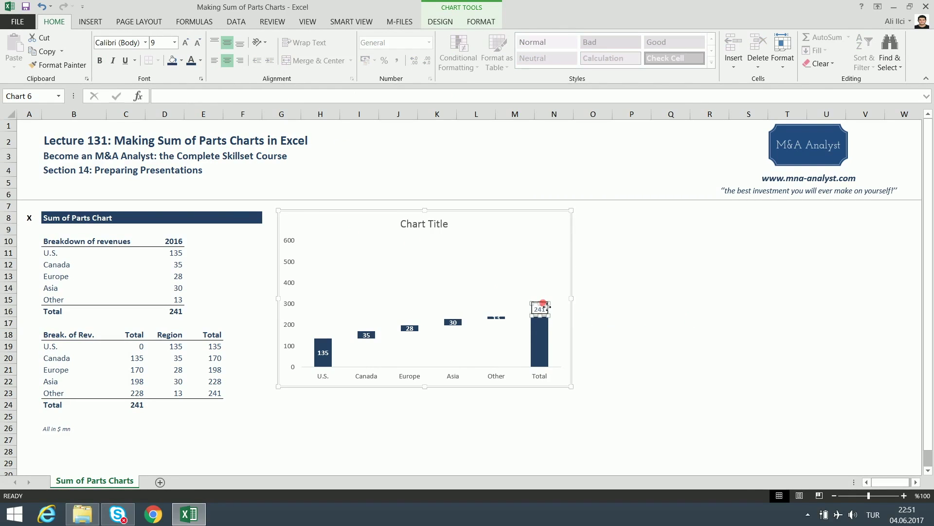
{"action": "left_click", "coordinate": [671, 311]}
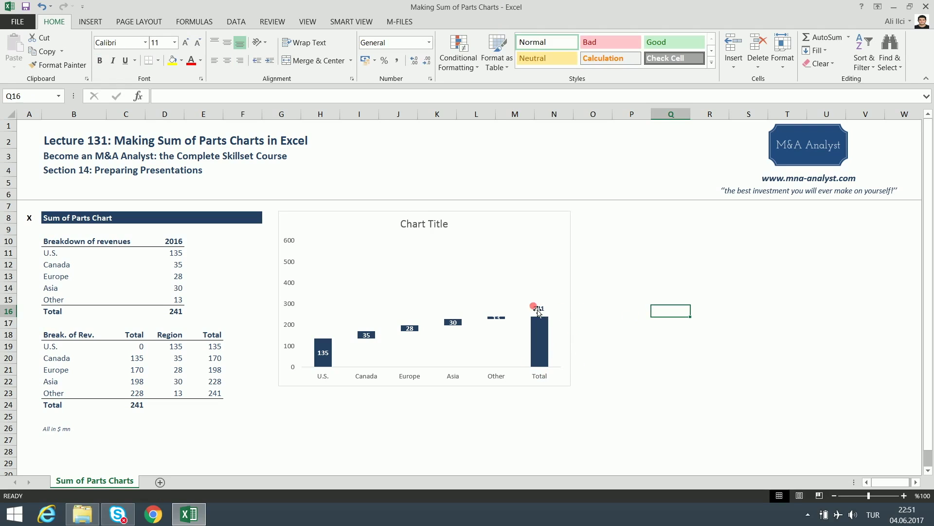
{"action": "left_click", "coordinate": [292, 242]}
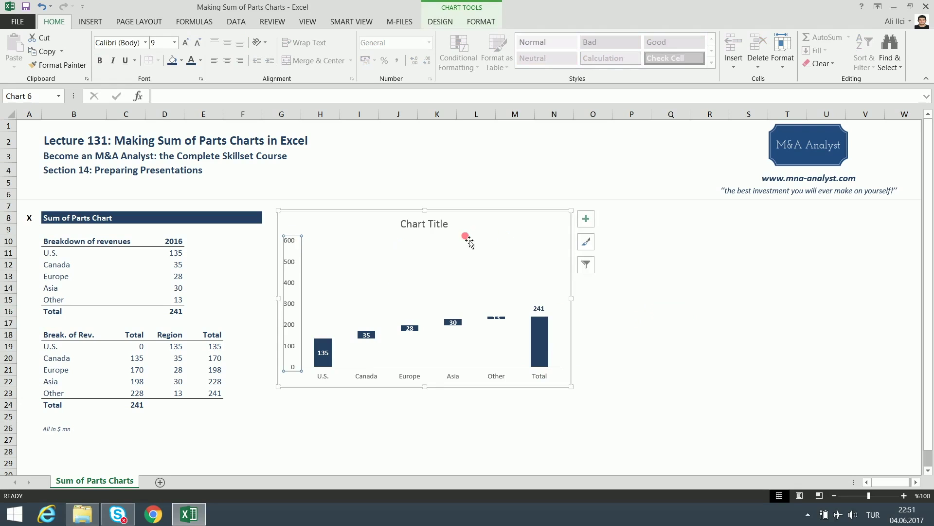
Set the vertical axis maximum bound to 280 in Format Axis.
{"action": "left_click", "coordinate": [292, 238]}
{"action": "right_click", "coordinate": [291, 241]}
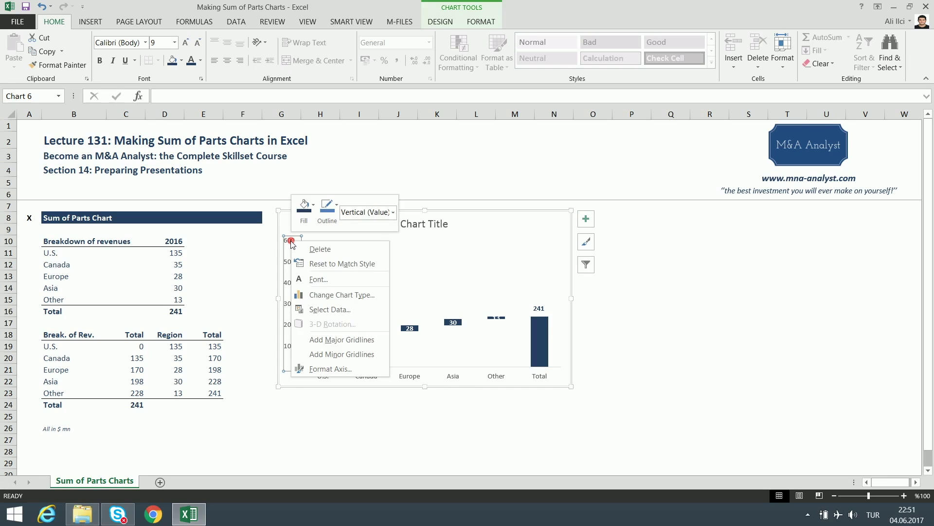
{"action": "left_click", "coordinate": [349, 369]}
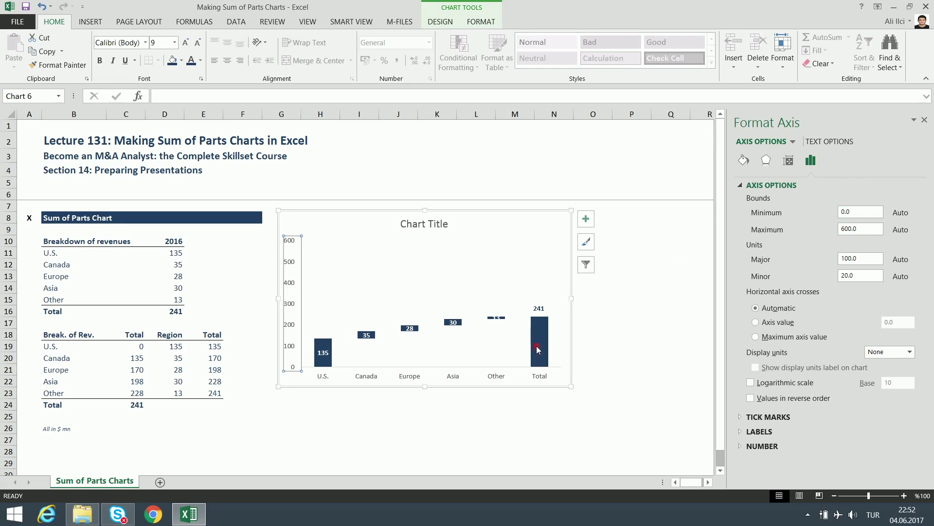
{"action": "left_click_drag", "start_coordinate": [845, 230], "coordinate": [829, 232]}
{"action": "type", "text": "3"}
{"action": "left_click", "coordinate": [869, 211]}
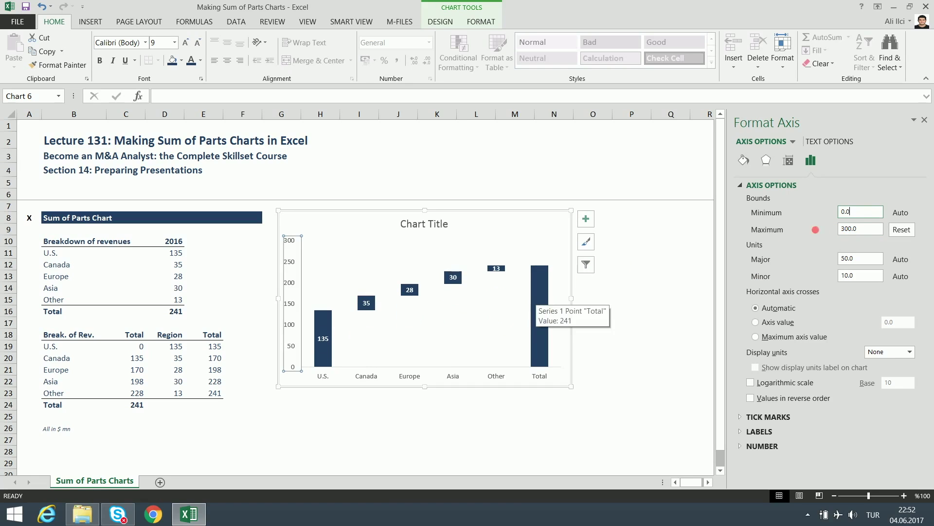
{"action": "left_click_drag", "start_coordinate": [845, 233], "coordinate": [825, 234]}
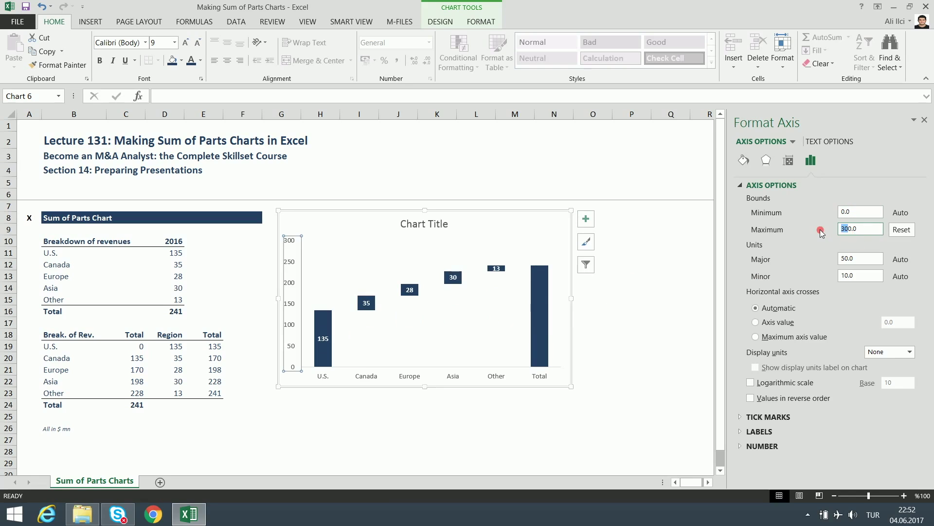
{"action": "type", "text": "8"}
{"action": "left_click", "coordinate": [855, 212]}
{"action": "type", "text": "-20"}
{"action": "key", "text": "Return"}
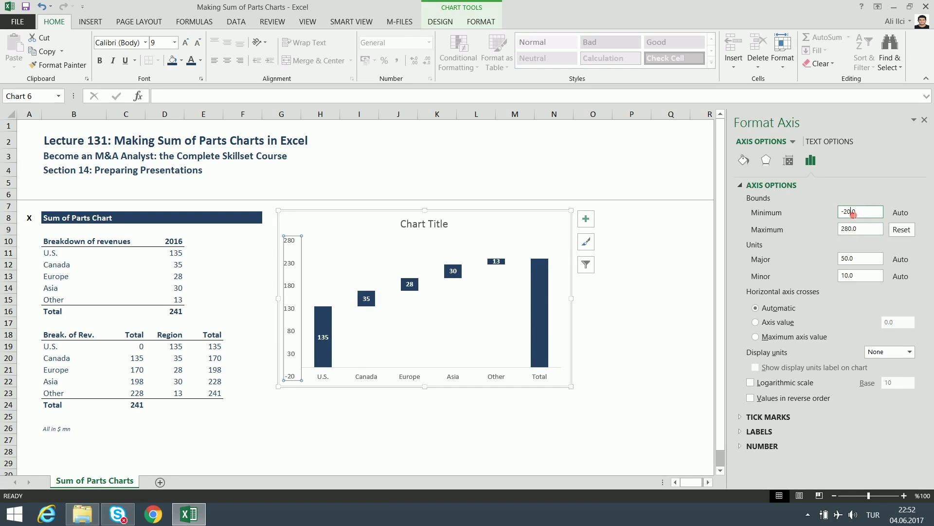
Set the axis minimum bound to 0, then delete the vertical axis.
{"action": "left_click_drag", "start_coordinate": [844, 213], "coordinate": [833, 221]}
{"action": "left_click", "coordinate": [868, 229]}
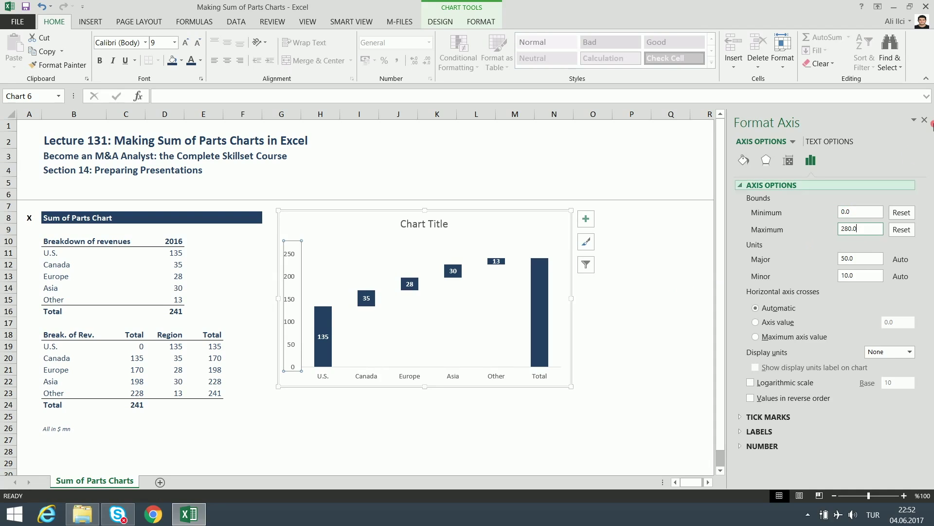
{"action": "left_click", "coordinate": [926, 121]}
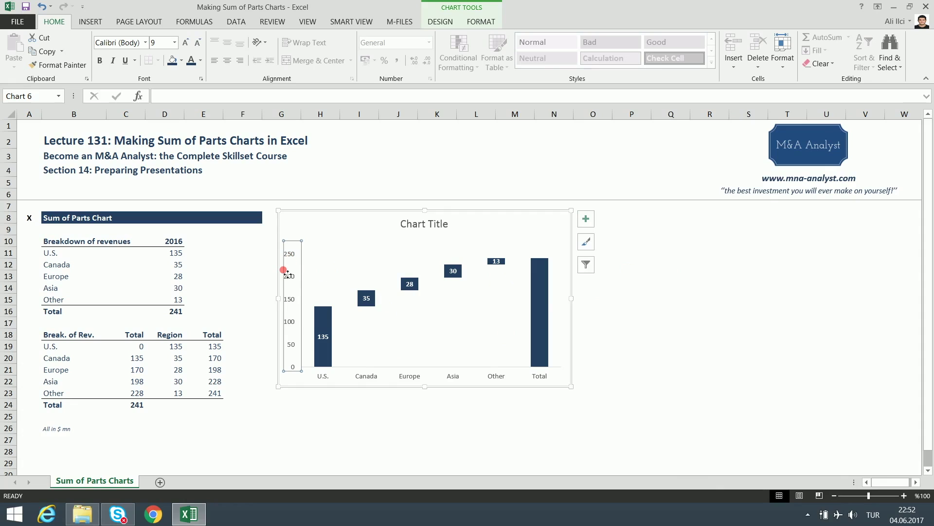
{"action": "key", "text": "Delete"}
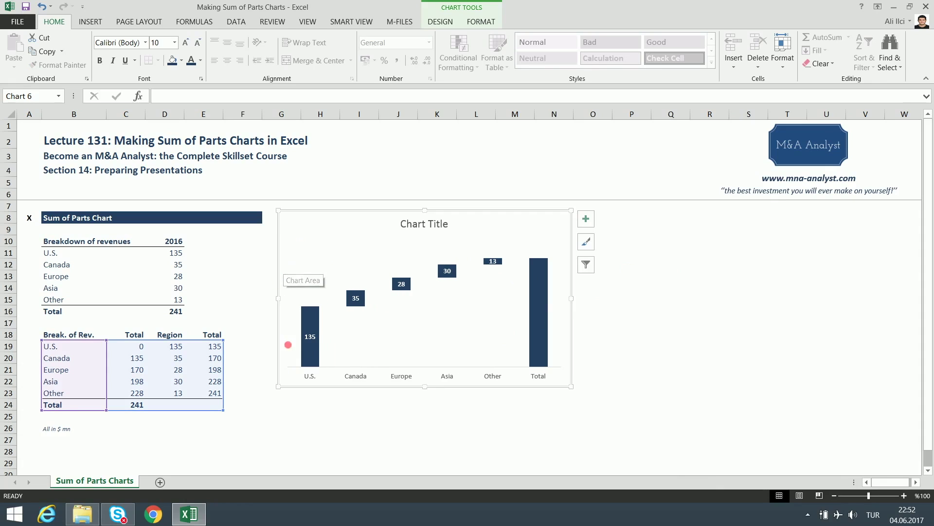
{"action": "left_click", "coordinate": [311, 317]}
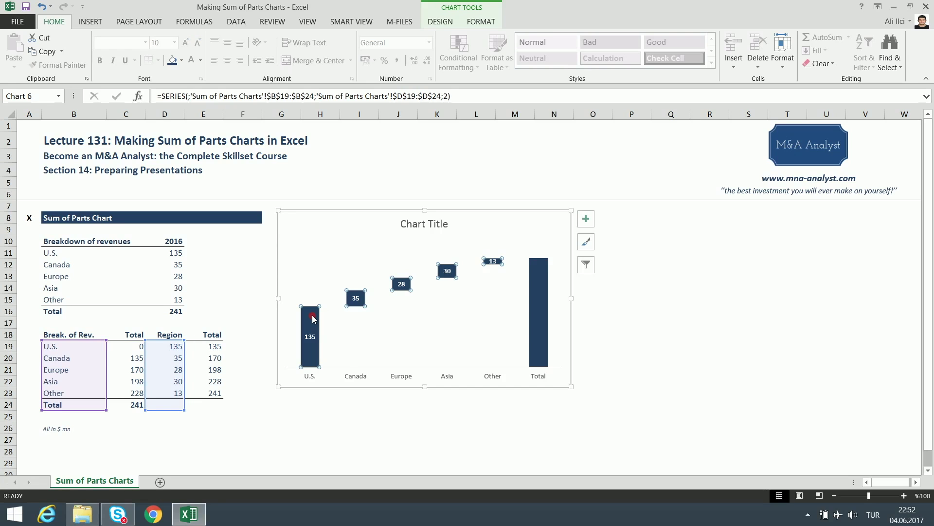
Set the region bar series' gap width to 100% in Format Data Series.
{"action": "right_click", "coordinate": [312, 317]}
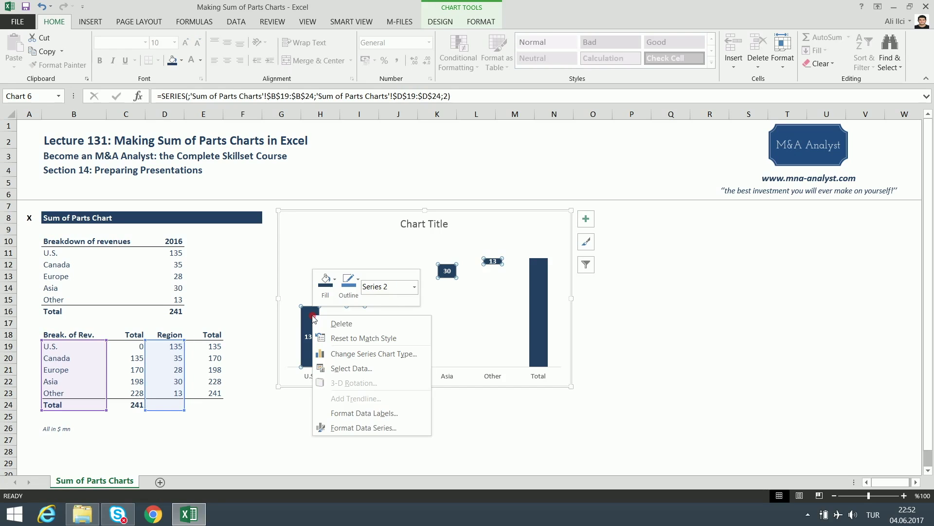
{"action": "left_click", "coordinate": [373, 428]}
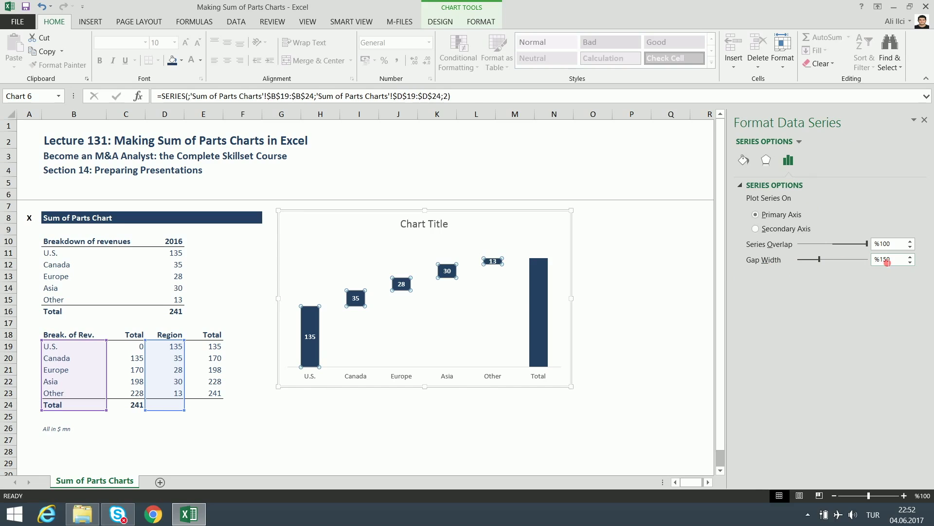
{"action": "left_click", "coordinate": [884, 260]}
{"action": "left_click", "coordinate": [888, 293]}
{"action": "type", "text": "0"}
{"action": "left_click", "coordinate": [899, 246]}
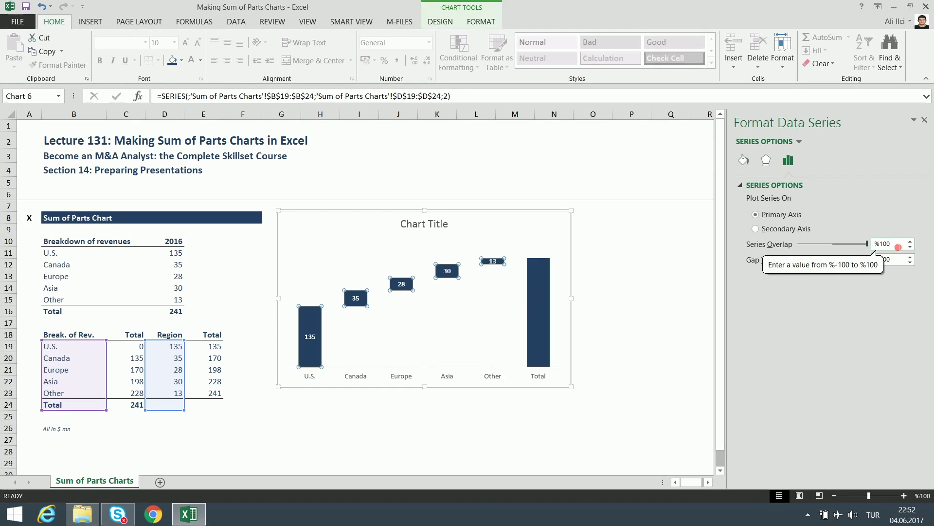
{"action": "left_click", "coordinate": [924, 122]}
{"action": "left_click", "coordinate": [723, 267]}
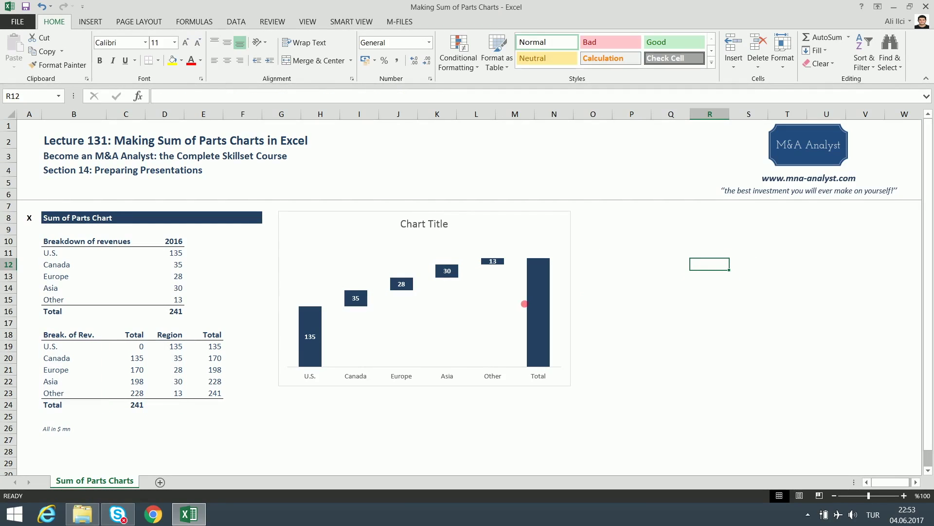
Drag the 241, 13 and 30 labels above the Total, Other and Asia bars.
{"action": "left_click", "coordinate": [538, 302]}
{"action": "left_click", "coordinate": [540, 304]}
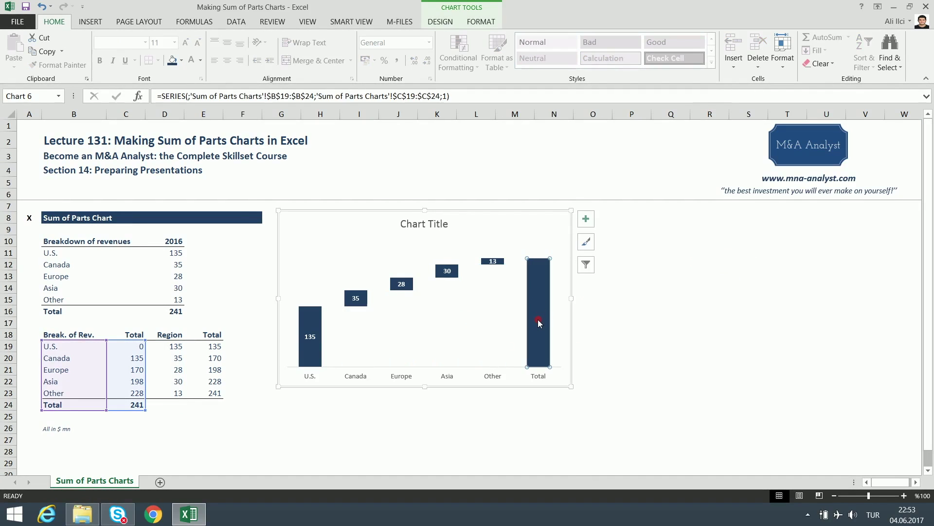
{"action": "left_click", "coordinate": [540, 249]}
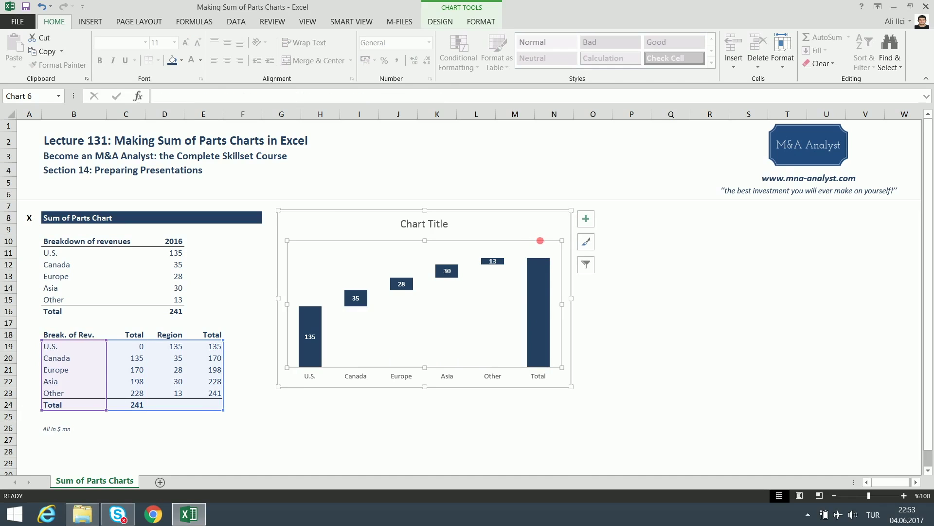
{"action": "left_click", "coordinate": [539, 235]}
{"action": "mouse_move", "coordinate": [539, 235]}
{"action": "left_mouse_down"}
{"action": "mouse_move", "coordinate": [542, 281]}
{"action": "mouse_move", "coordinate": [541, 250]}
{"action": "left_mouse_up"}
{"action": "left_click", "coordinate": [493, 262]}
{"action": "left_click_drag", "start_coordinate": [495, 258], "coordinate": [497, 249]}
{"action": "left_click", "coordinate": [452, 272]}
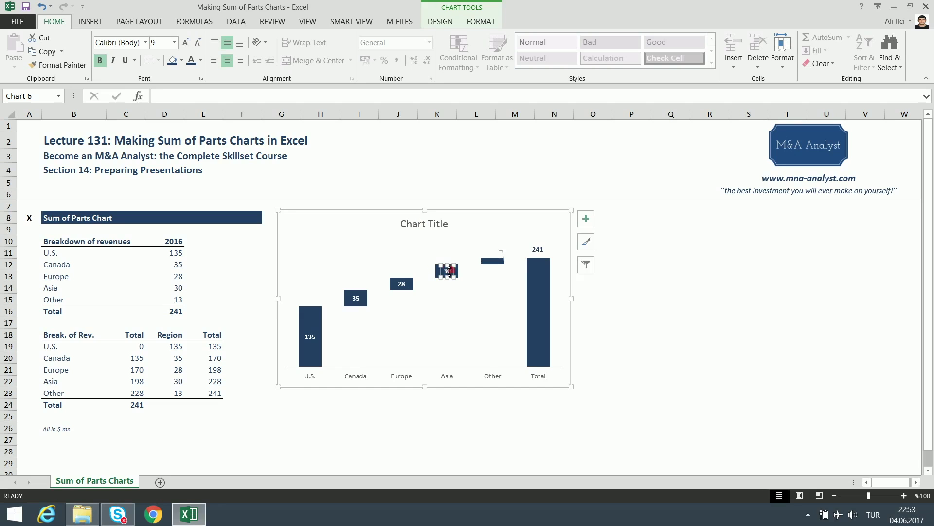
{"action": "left_click_drag", "start_coordinate": [454, 270], "coordinate": [454, 256]}
Drag the 28, 35 and 135 labels above the Europe, Canada and U.S. bars.
{"action": "left_click", "coordinate": [406, 285]}
{"action": "left_click_drag", "start_coordinate": [409, 293], "coordinate": [407, 271]}
{"action": "left_click", "coordinate": [360, 303]}
{"action": "left_click_drag", "start_coordinate": [360, 303], "coordinate": [363, 292]}
{"action": "left_click", "coordinate": [403, 282]}
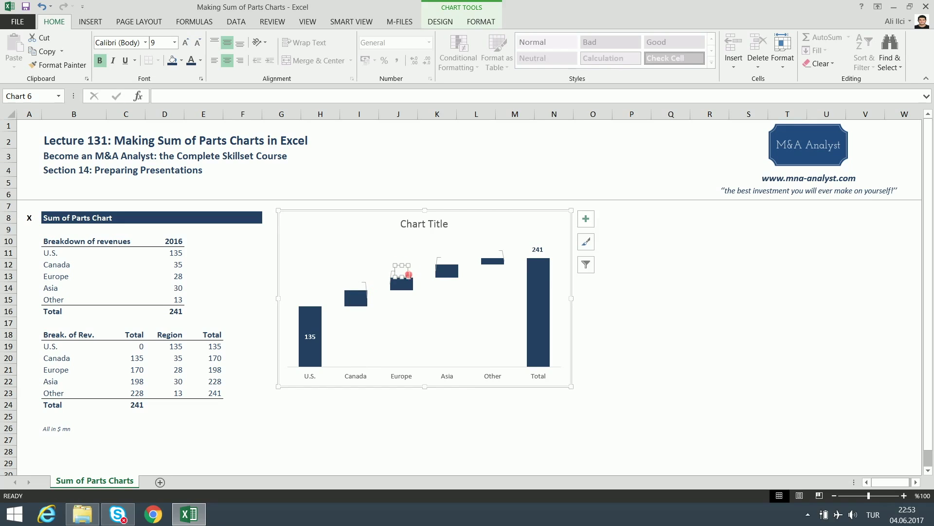
{"action": "left_click_drag", "start_coordinate": [412, 275], "coordinate": [407, 271]}
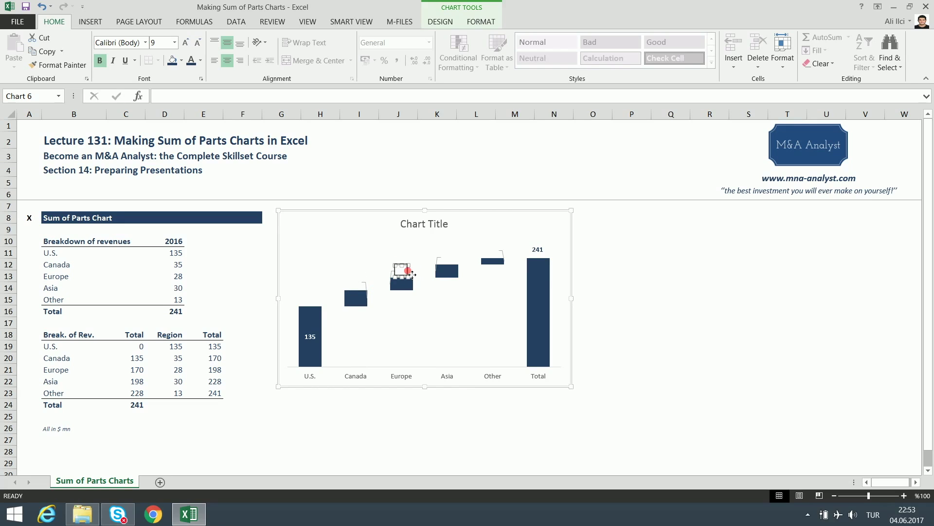
{"action": "left_click", "coordinate": [316, 343]}
{"action": "left_click_drag", "start_coordinate": [316, 343], "coordinate": [319, 306]}
Give the moved region data labels a dark font colour.
{"action": "left_click", "coordinate": [355, 279]}
{"action": "left_click", "coordinate": [358, 297]}
{"action": "left_click", "coordinate": [355, 285]}
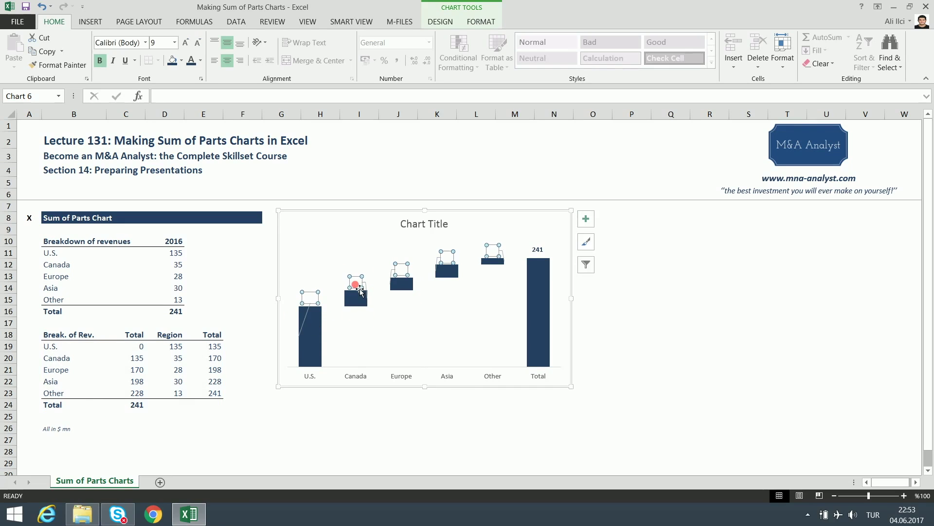
{"action": "left_click", "coordinate": [312, 324]}
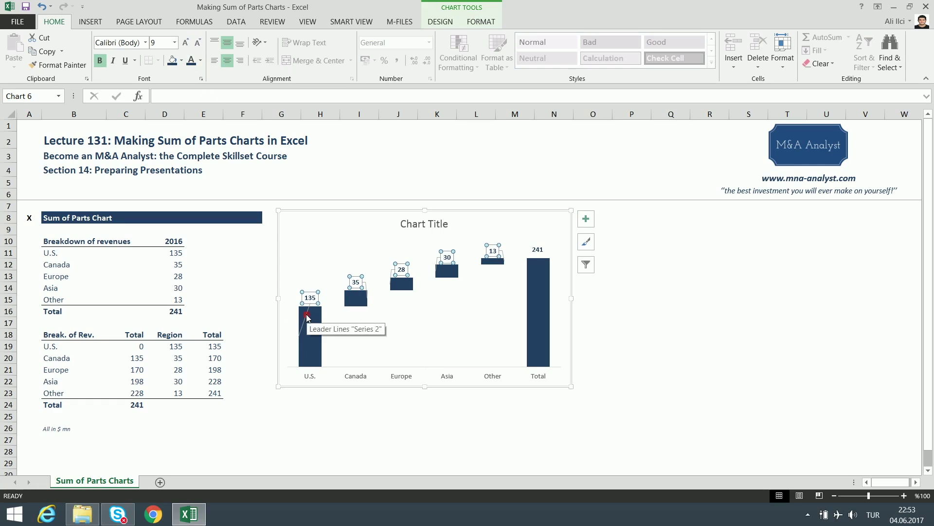
{"action": "left_click", "coordinate": [307, 317]}
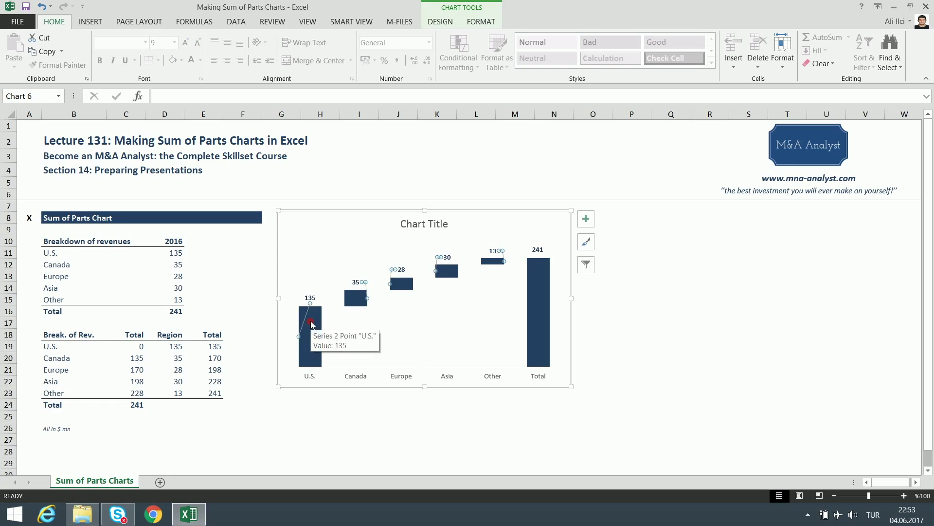
{"action": "left_click", "coordinate": [312, 325]}
{"action": "left_click", "coordinate": [676, 275]}
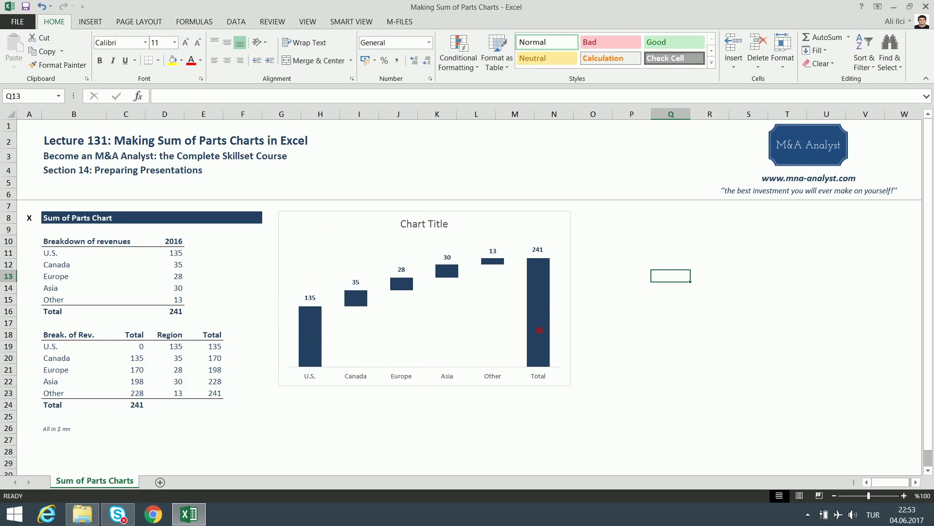
Retitle the chart 'Breakdown of Revenues (2016, $ mn)'.
{"action": "left_click", "coordinate": [425, 224]}
{"action": "triple_click", "coordinate": [425, 227]}
{"action": "type", "text": "Bre"}
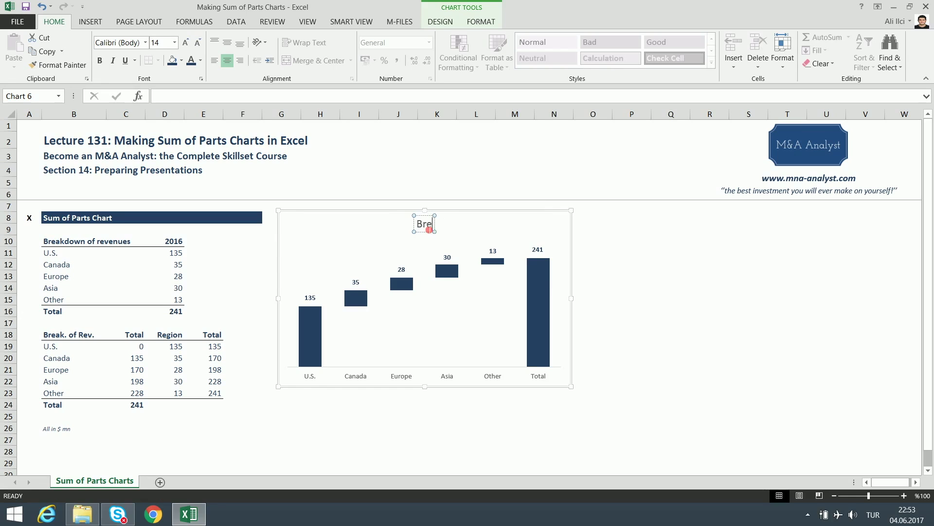
{"action": "type", "text": "akdown of"}
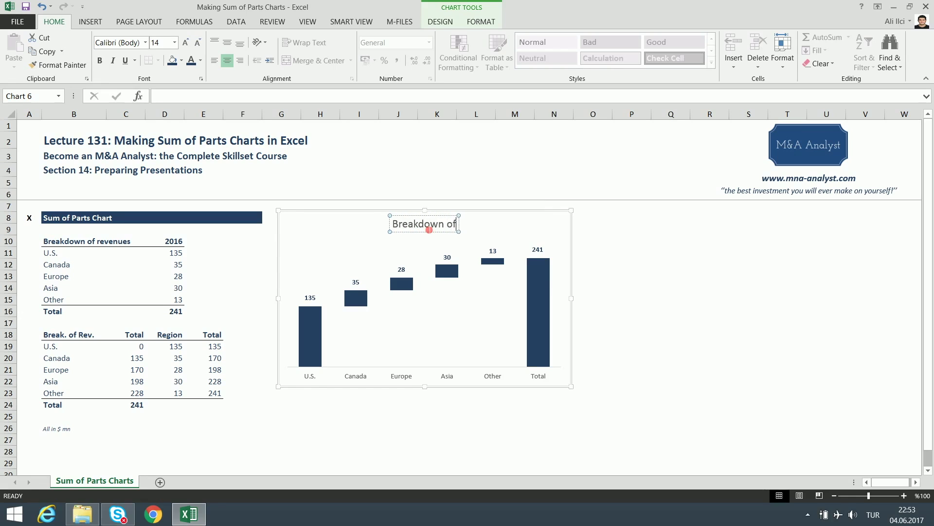
{"action": "type", "text": " Revenues ()"}
{"action": "key", "text": "Left"}
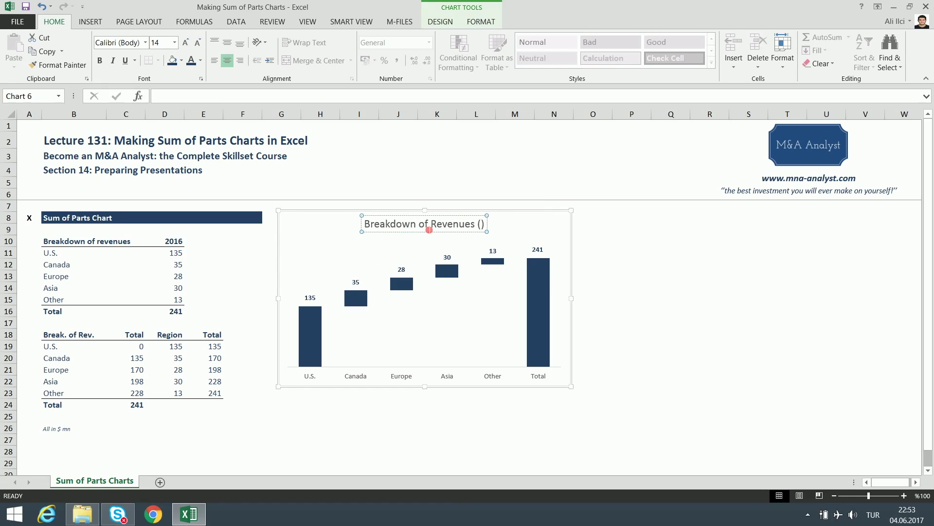
{"action": "type", "text": "2016, "}
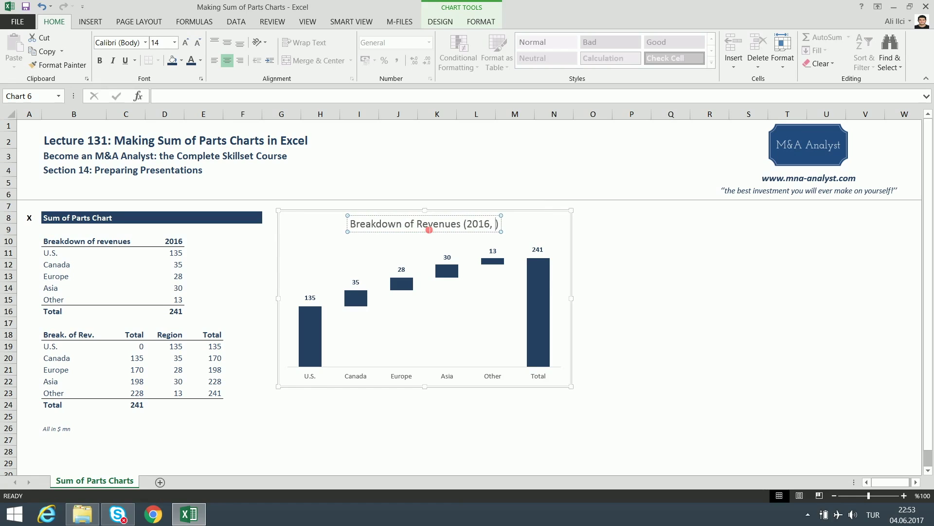
{"action": "type", "text": "$ mn"}
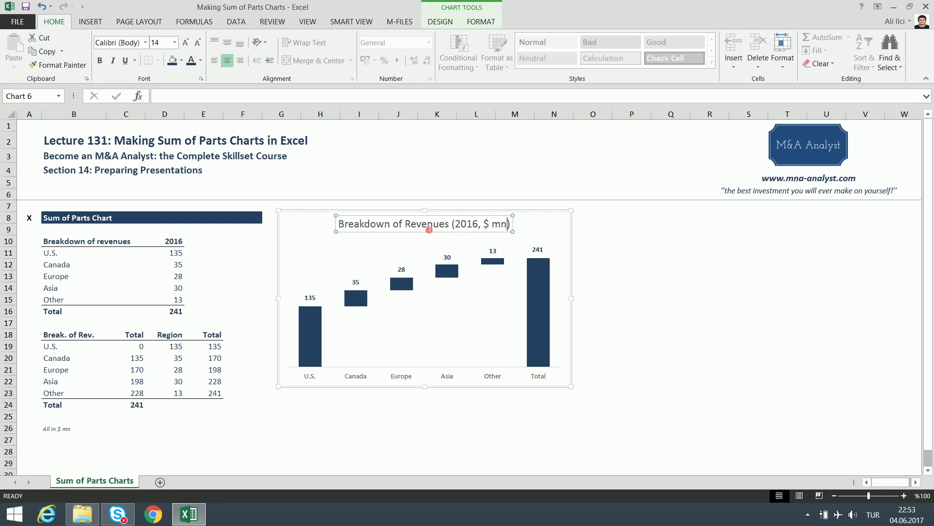
{"action": "left_click", "coordinate": [444, 231]}
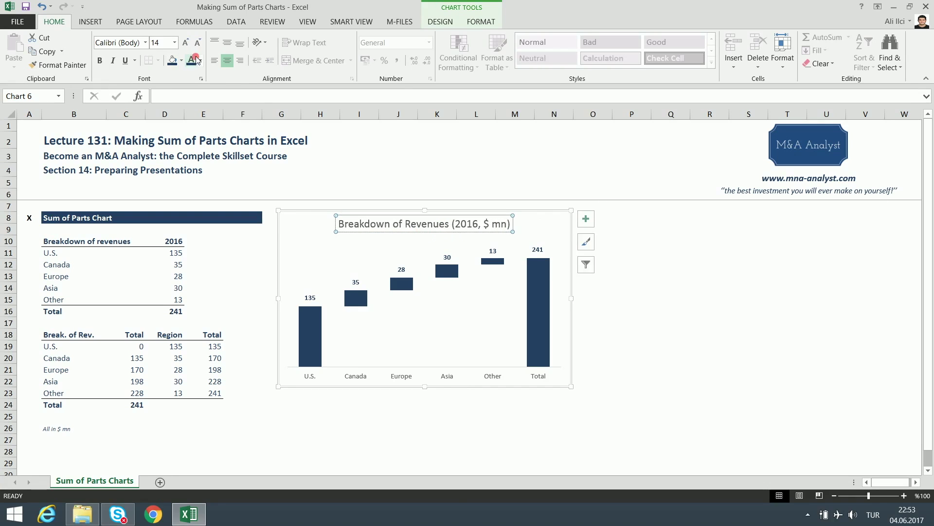
{"action": "left_click", "coordinate": [201, 60]}
{"action": "left_click", "coordinate": [670, 276]}
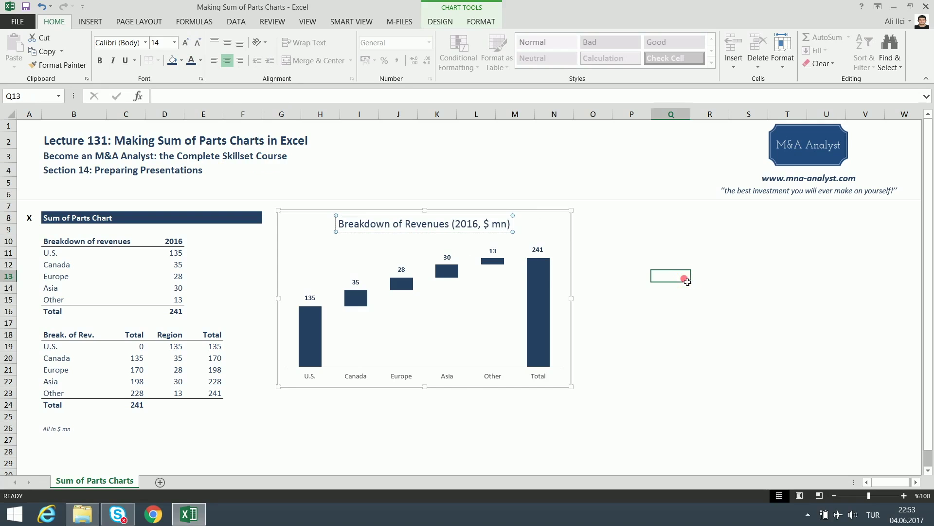
Make the category axis labels U.S. through Total bold.
{"action": "left_click", "coordinate": [410, 378]}
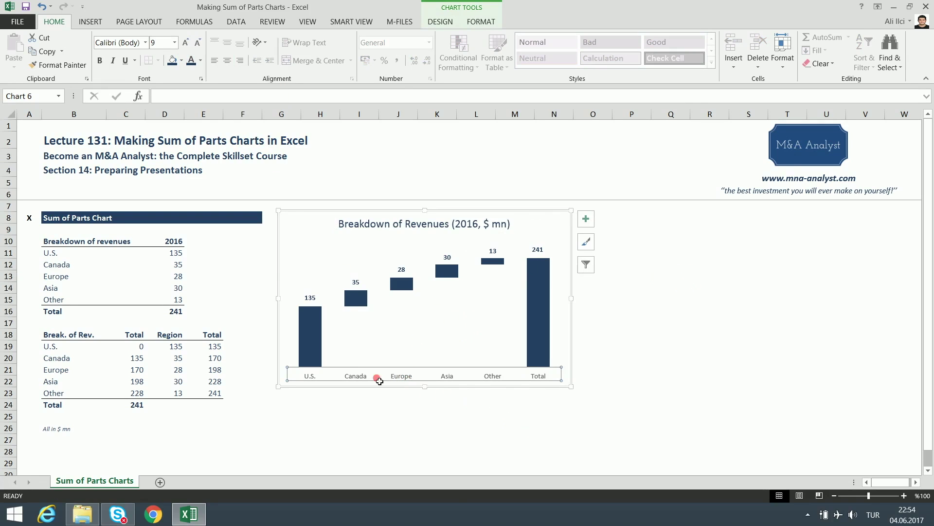
{"action": "left_click", "coordinate": [533, 382]}
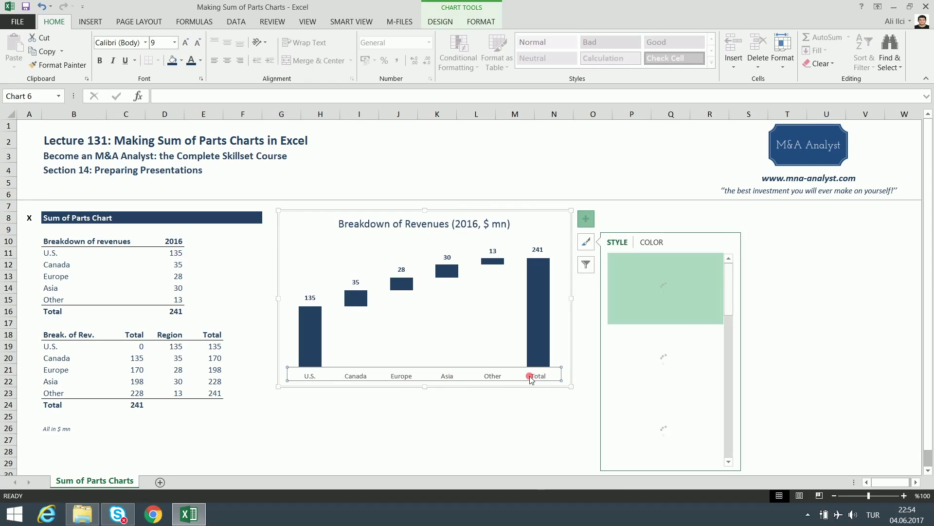
{"action": "left_click", "coordinate": [762, 231]}
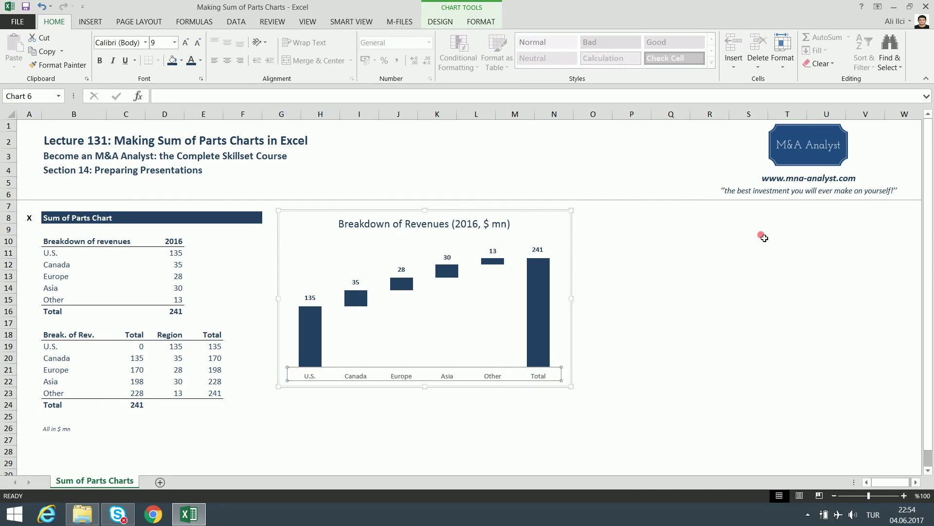
{"action": "left_click", "coordinate": [448, 376]}
{"action": "key", "text": "ctrl+b"}
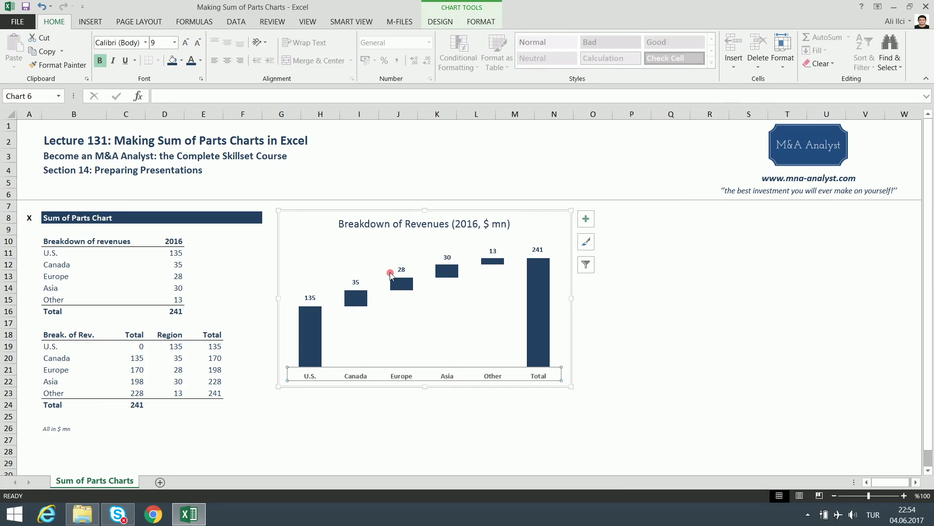
{"action": "key", "text": "Escape"}
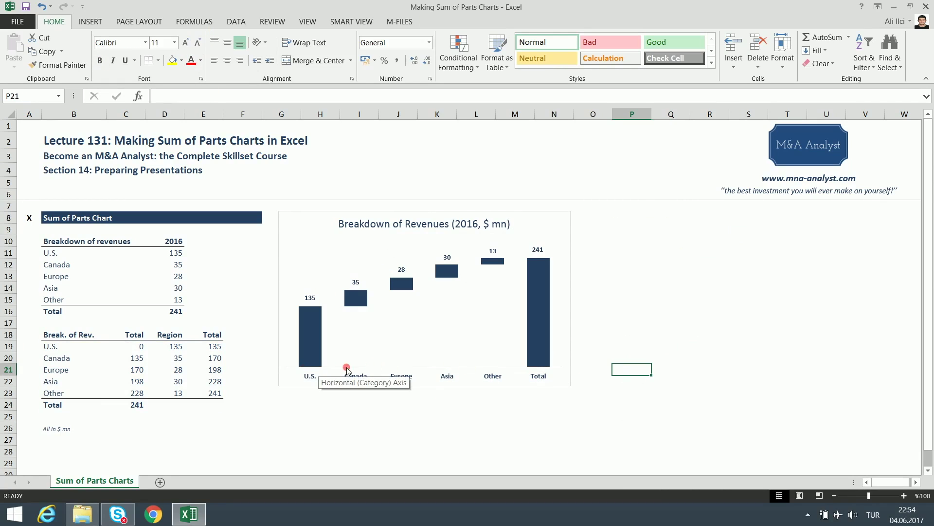
Give the horizontal axis line a new dark outline colour.
{"action": "right_click", "coordinate": [445, 376]}
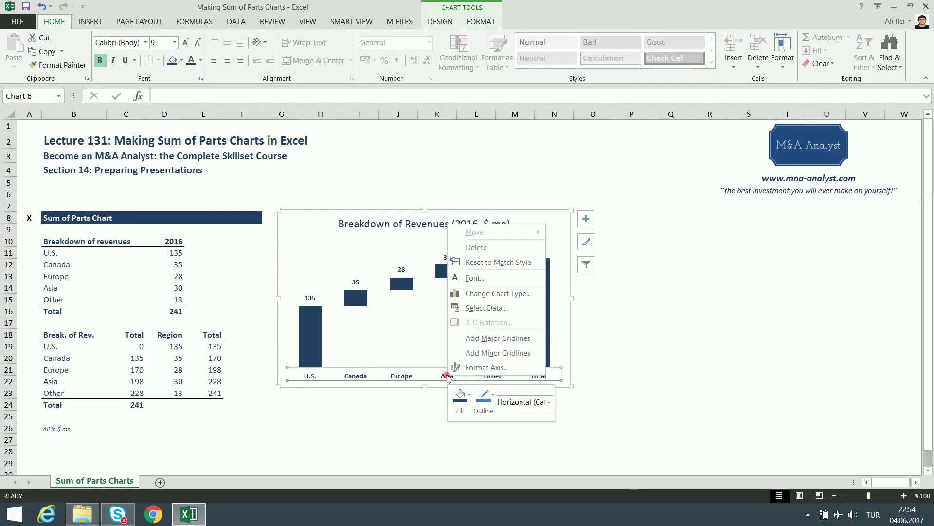
{"action": "left_click", "coordinate": [488, 408]}
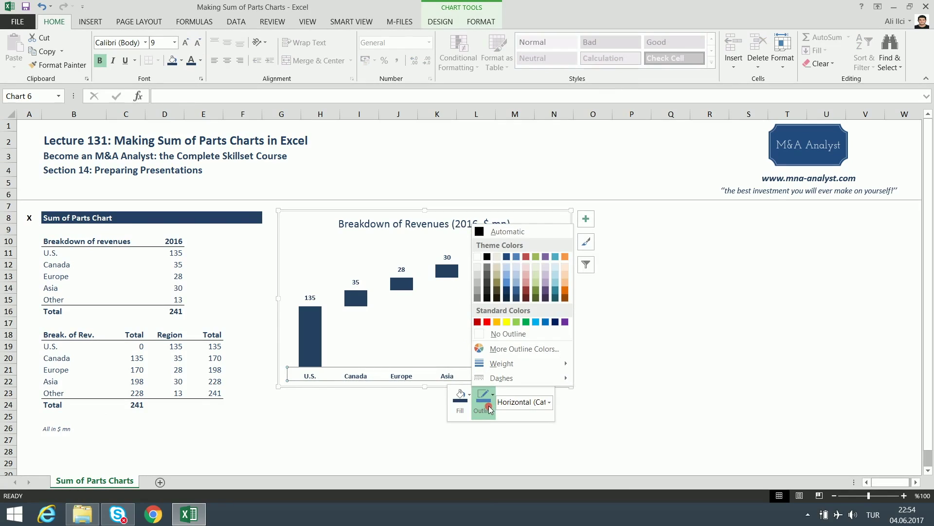
{"action": "left_click", "coordinate": [516, 298]}
{"action": "left_click", "coordinate": [650, 366]}
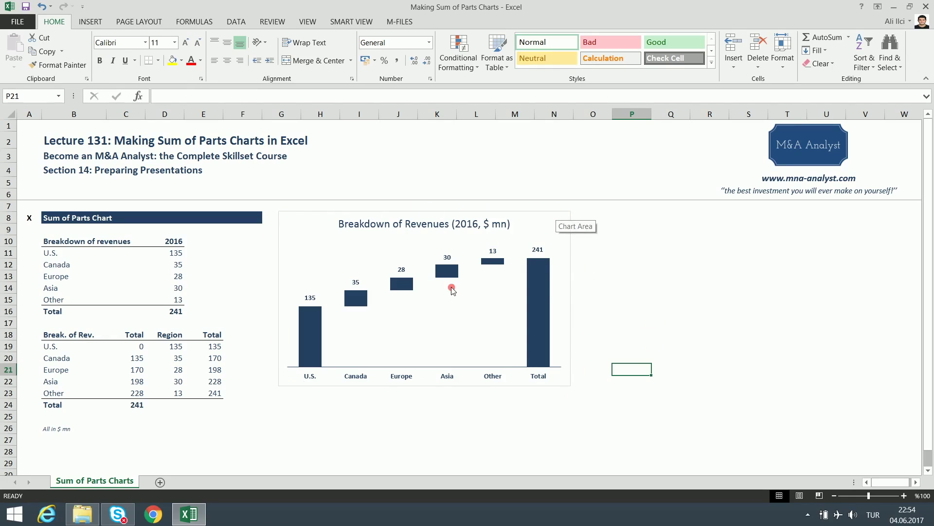
Nudge the chart slightly to the right beside the two revenue tables.
{"action": "left_click", "coordinate": [435, 305]}
{"action": "left_click", "coordinate": [631, 287]}
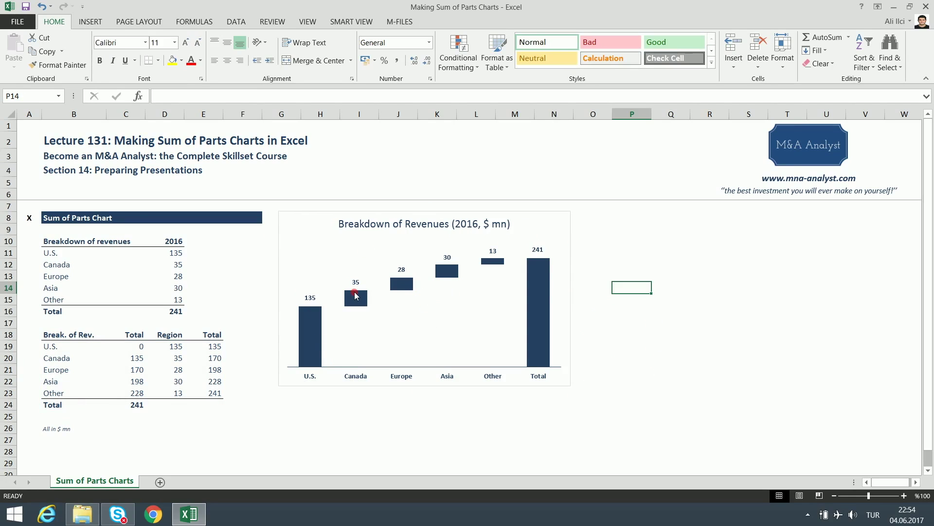
{"action": "mouse_move", "coordinate": [357, 295]}
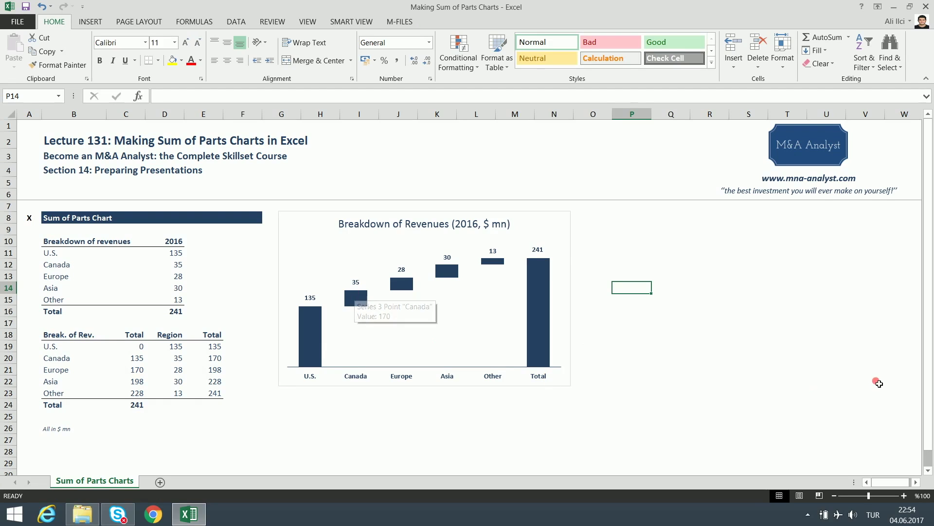
{"action": "mouse_move", "coordinate": [539, 218]}
{"action": "left_mouse_down"}
{"action": "mouse_move", "coordinate": [552, 228]}
{"action": "mouse_move", "coordinate": [539, 215]}
{"action": "left_mouse_up"}
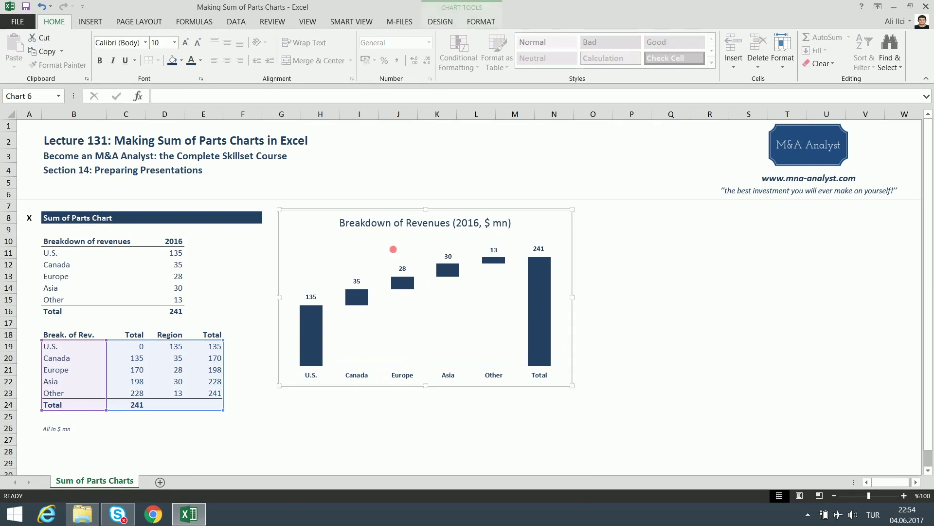
{"action": "left_click", "coordinate": [695, 288]}
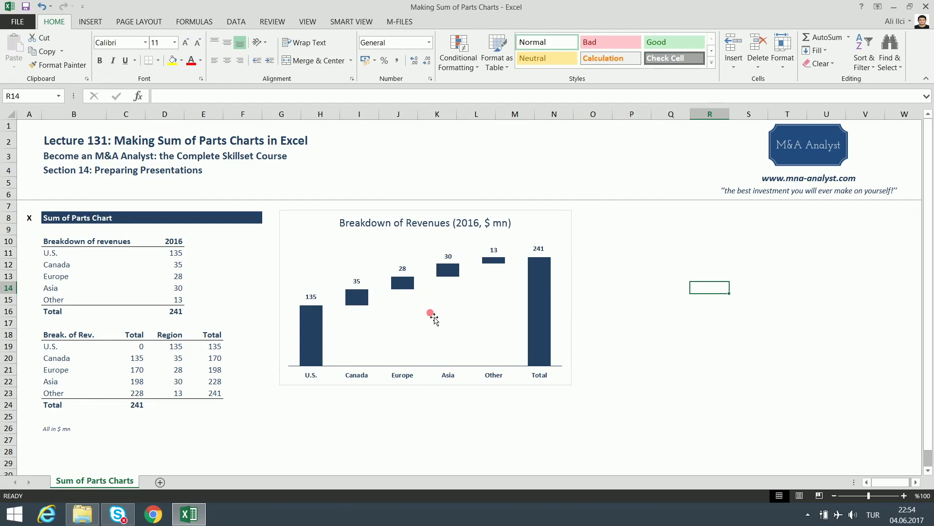
{"action": "left_click", "coordinate": [430, 314]}
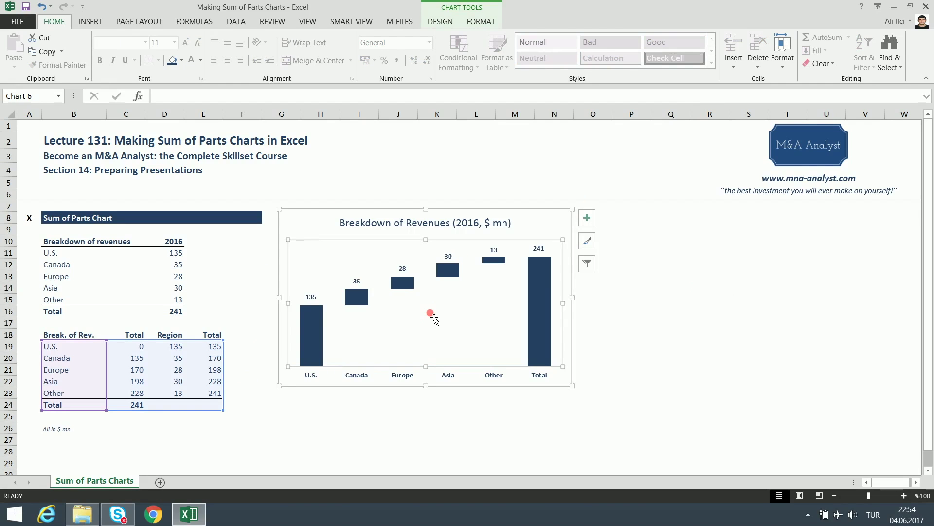
In Format Plot Area, set the plot area Fill to No fill and Border to No line.
{"action": "right_click", "coordinate": [431, 314]}
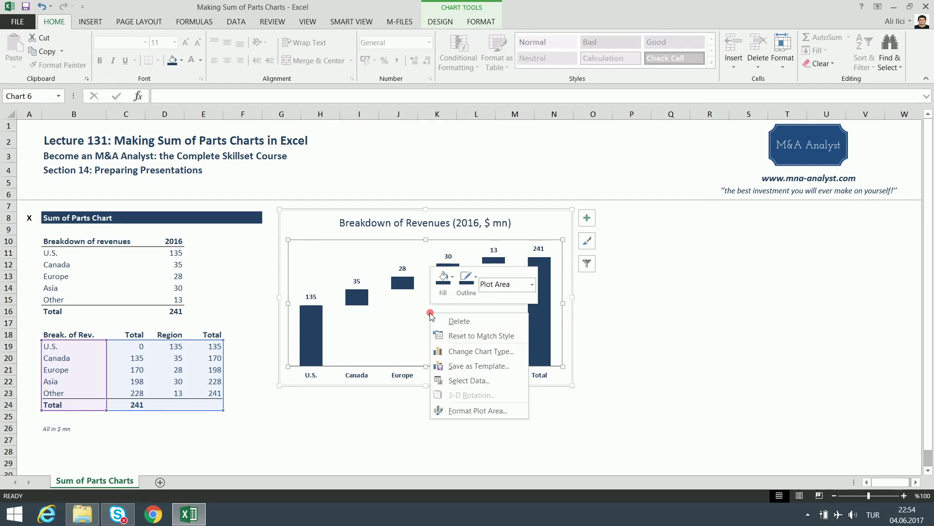
{"action": "left_click", "coordinate": [468, 410]}
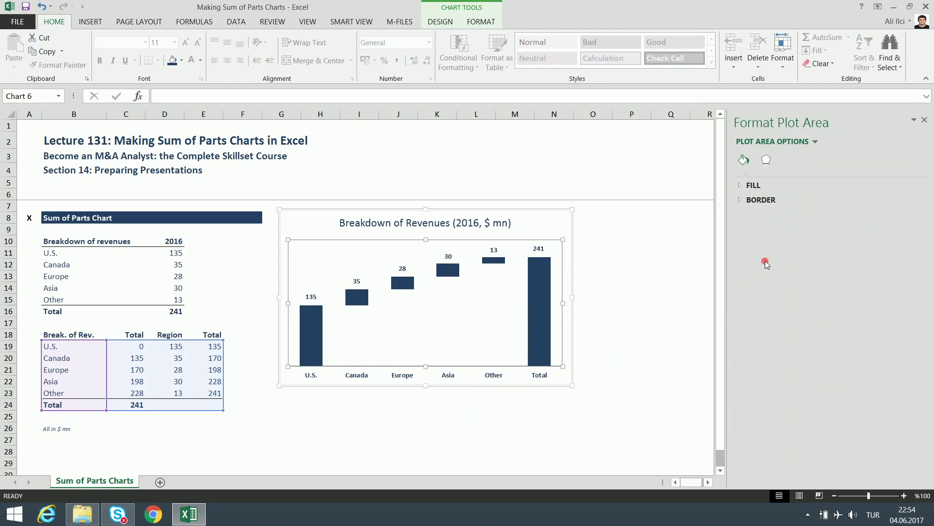
{"action": "left_click", "coordinate": [752, 185]}
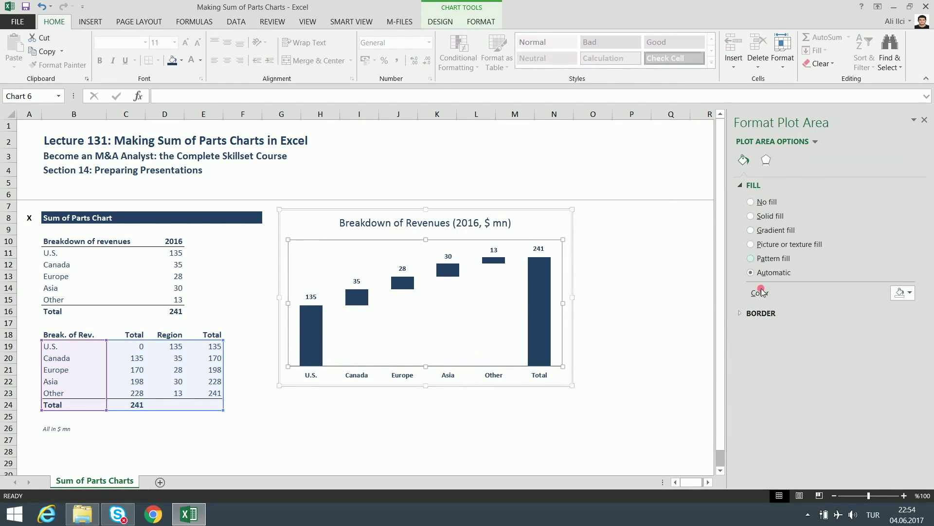
{"action": "left_click", "coordinate": [759, 314]}
{"action": "left_click", "coordinate": [752, 201]}
{"action": "left_click", "coordinate": [751, 308]}
{"action": "left_click", "coordinate": [924, 120]}
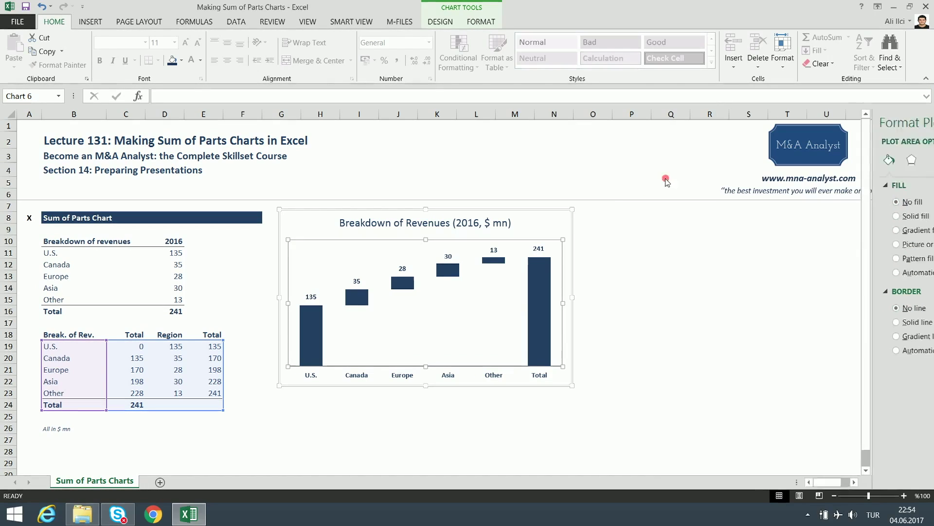
{"action": "left_click", "coordinate": [559, 210]}
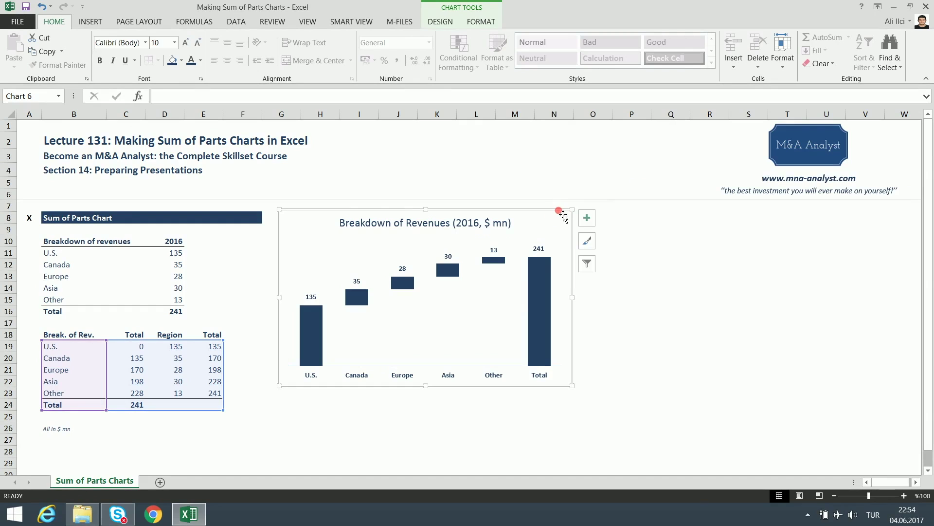
In Format Chart Area, set the chart area to No fill and its border to No line.
{"action": "right_click", "coordinate": [560, 212]}
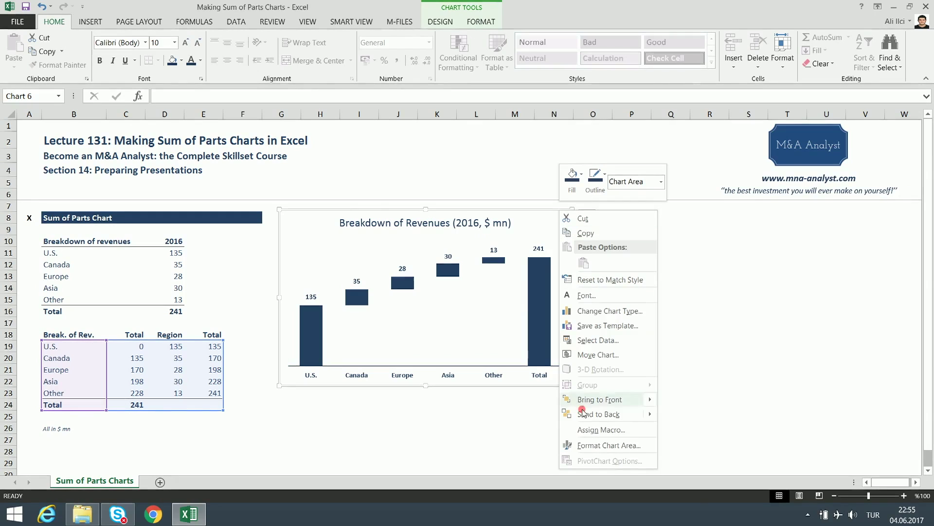
{"action": "left_click", "coordinate": [595, 446]}
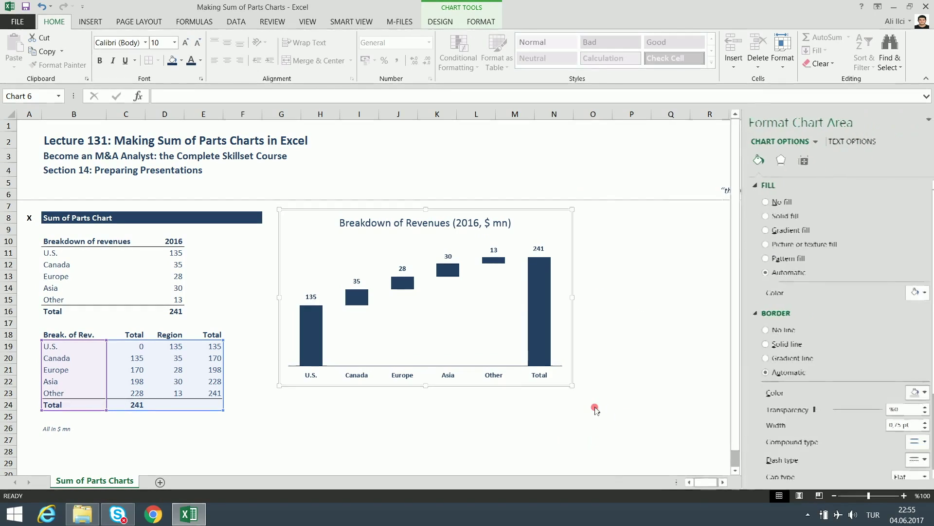
{"action": "left_click", "coordinate": [771, 202]}
{"action": "left_click", "coordinate": [751, 308]}
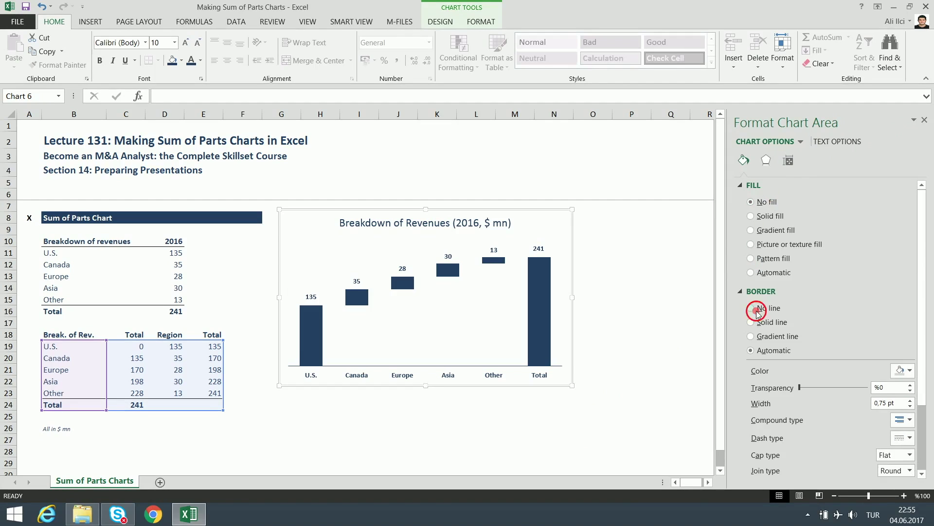
{"action": "left_click", "coordinate": [925, 120]}
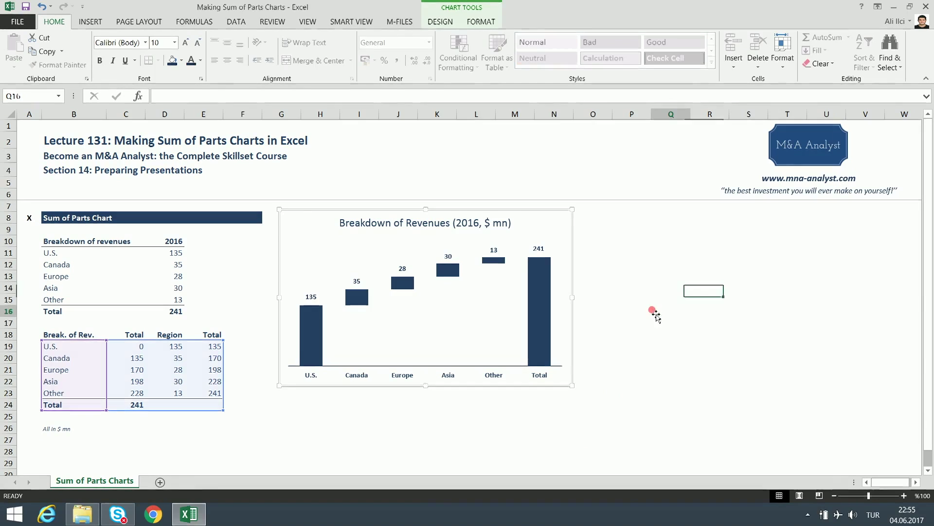
Drag the chart slightly lower on the sheet.
{"action": "left_click", "coordinate": [654, 310]}
{"action": "left_click", "coordinate": [547, 214]}
{"action": "left_click_drag", "start_coordinate": [546, 215], "coordinate": [548, 234]}
Nudge the chart slightly up and to the right, then deselect it by clicking empty cells.
{"action": "left_click", "coordinate": [671, 269]}
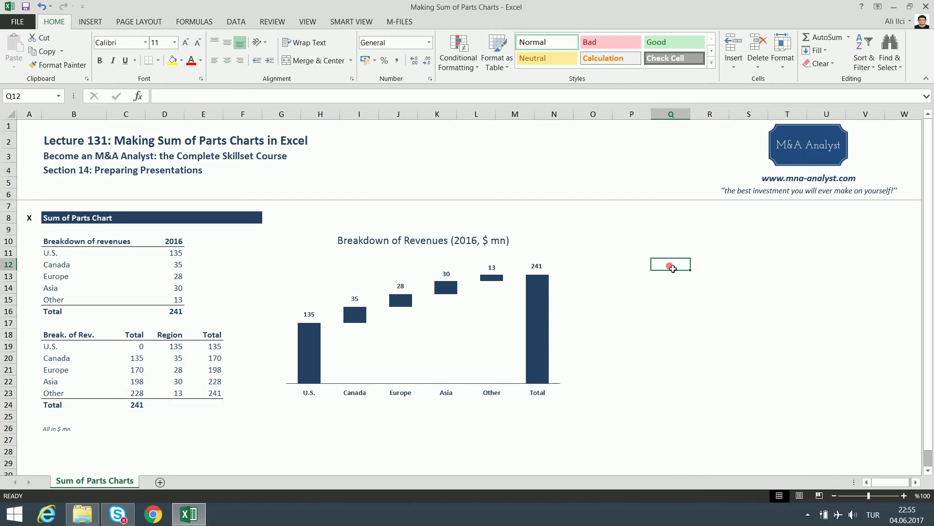
{"action": "left_click", "coordinate": [544, 253]}
{"action": "left_click_drag", "start_coordinate": [546, 235], "coordinate": [553, 227]}
{"action": "left_click", "coordinate": [628, 288]}
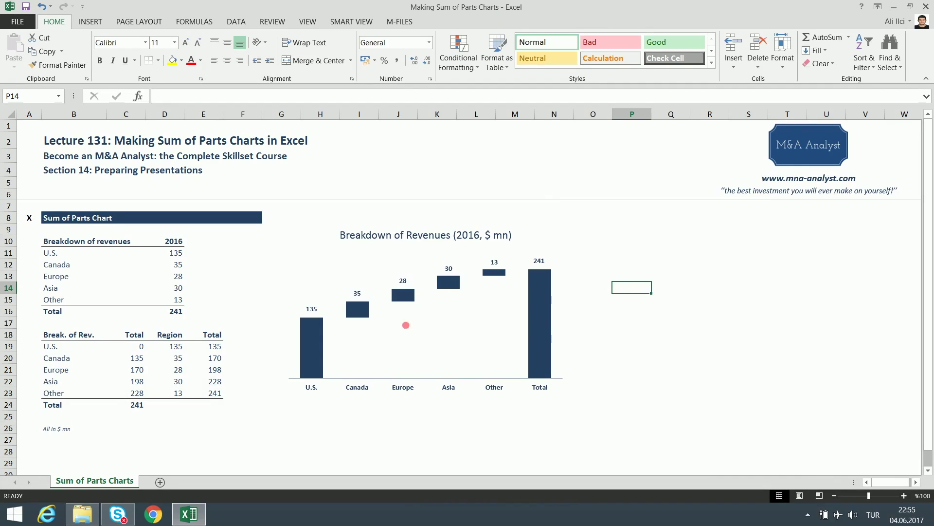
{"action": "left_click", "coordinate": [611, 263]}
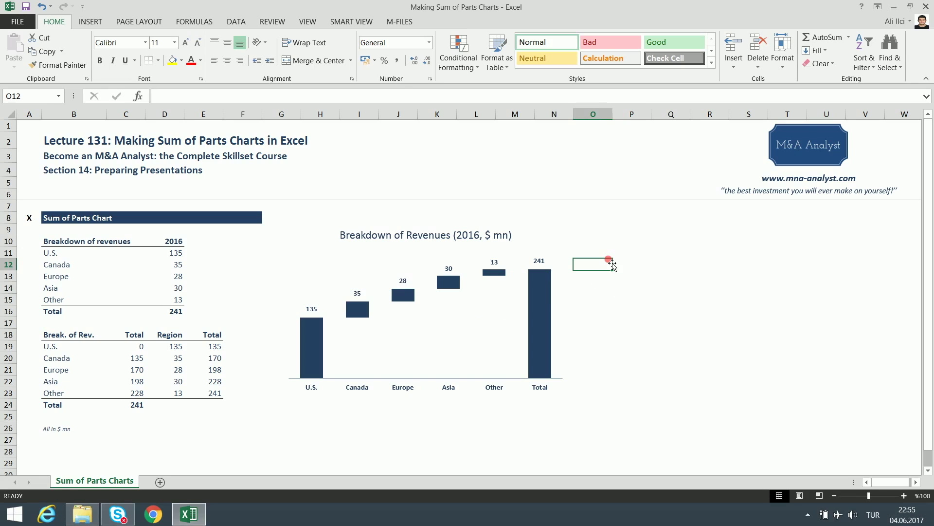